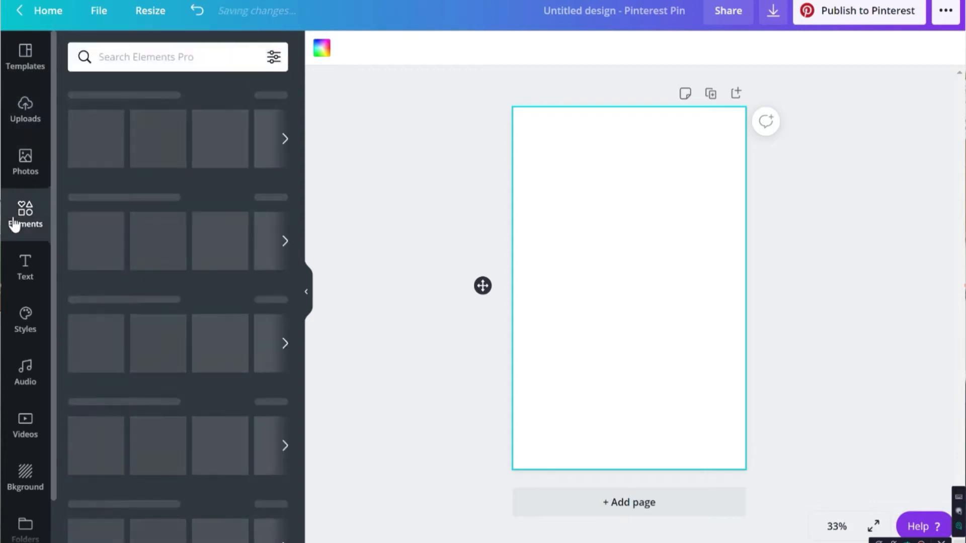
Fill the blank pin page with the single-image grid.
{"action": "scroll", "coordinate": [182, 275], "scroll_direction": "down", "scroll_amount": 1}
{"action": "scroll", "coordinate": [182, 283], "scroll_direction": "down", "scroll_amount": 5}
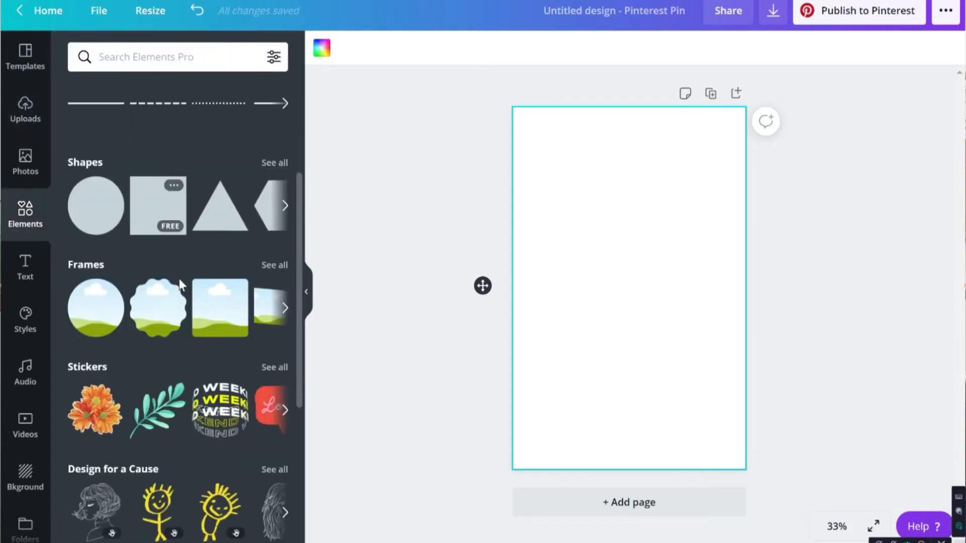
{"action": "scroll", "coordinate": [182, 288], "scroll_direction": "down", "scroll_amount": 4}
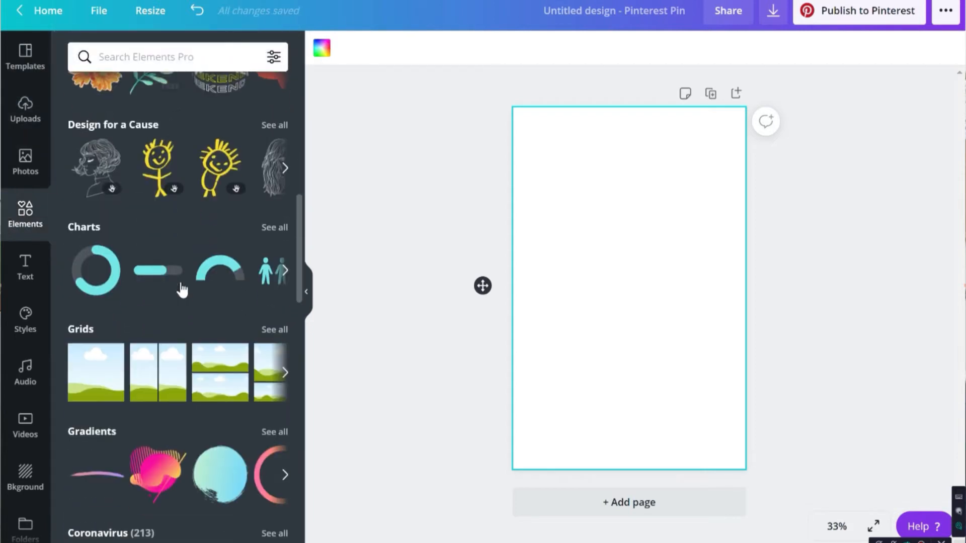
{"action": "left_click", "coordinate": [90, 372]}
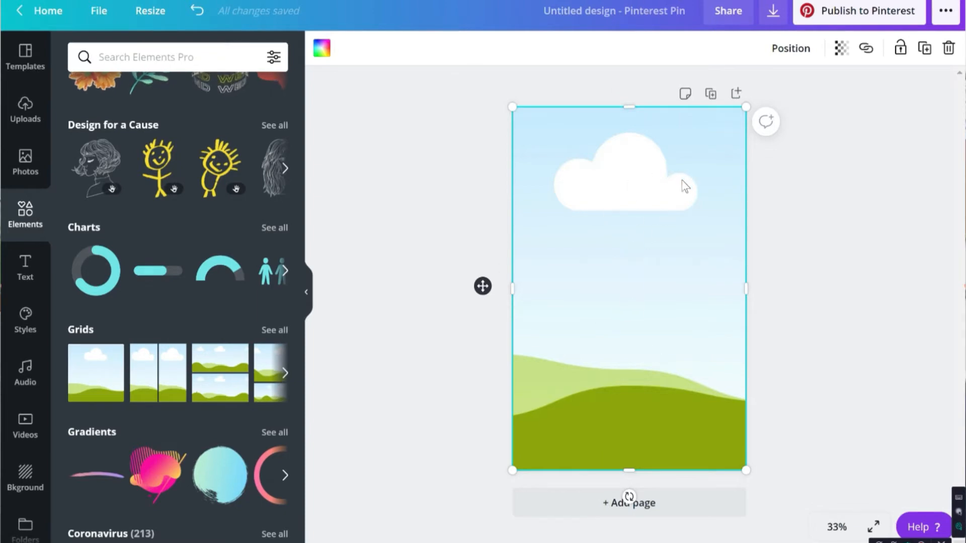
Browse the stock photos and filter them to show only free images.
{"action": "left_click", "coordinate": [24, 170]}
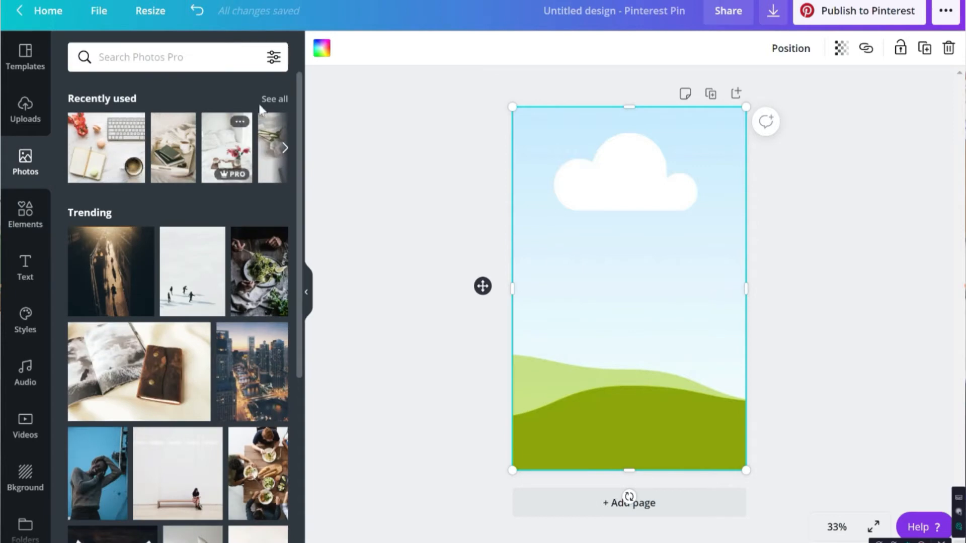
{"action": "scroll", "coordinate": [244, 322], "scroll_direction": "down", "scroll_amount": 7}
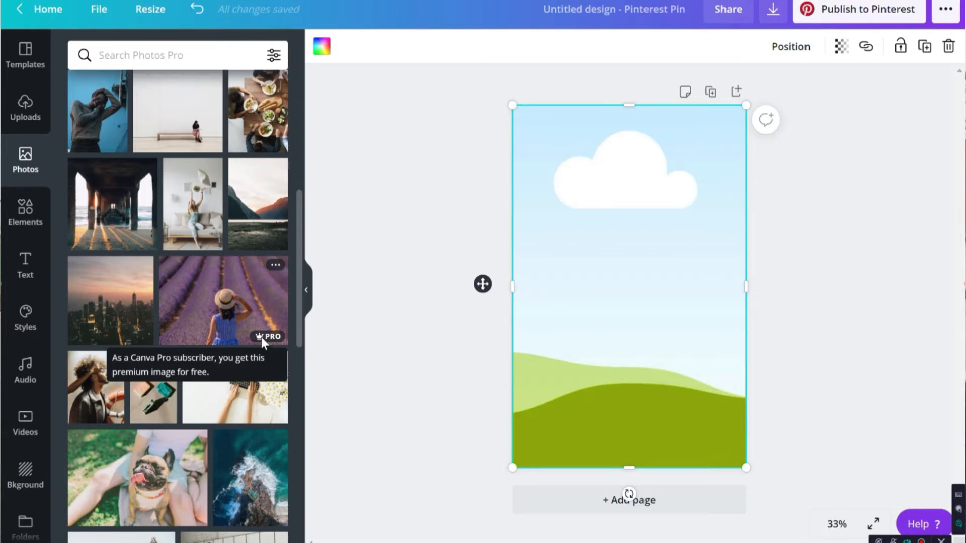
{"action": "scroll", "coordinate": [201, 257], "scroll_direction": "up", "scroll_amount": 4}
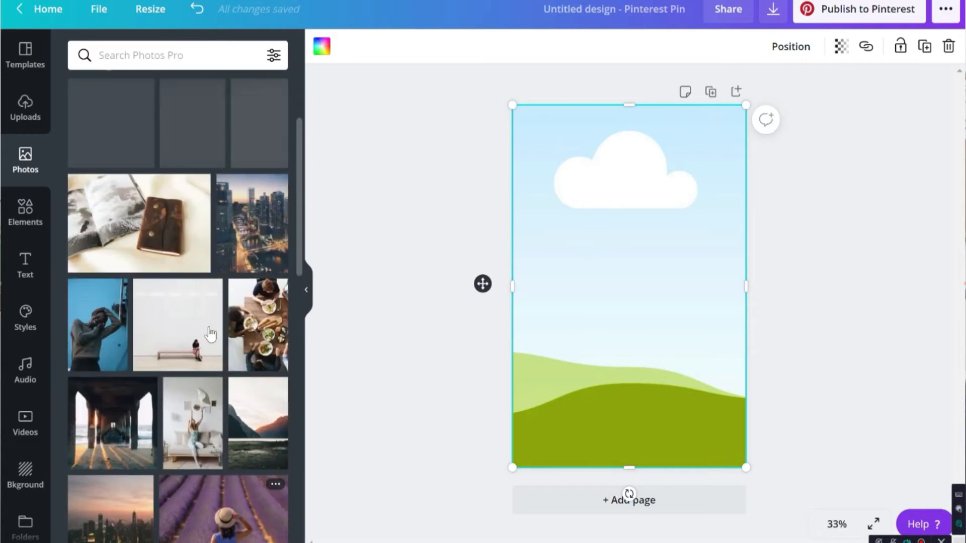
{"action": "scroll", "coordinate": [146, 222], "scroll_direction": "up", "scroll_amount": 3}
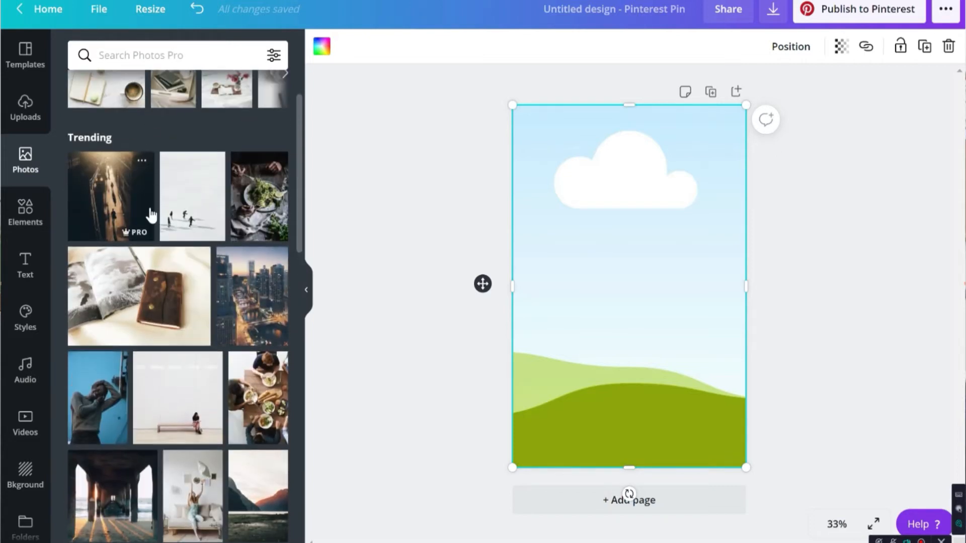
{"action": "left_click", "coordinate": [274, 56]}
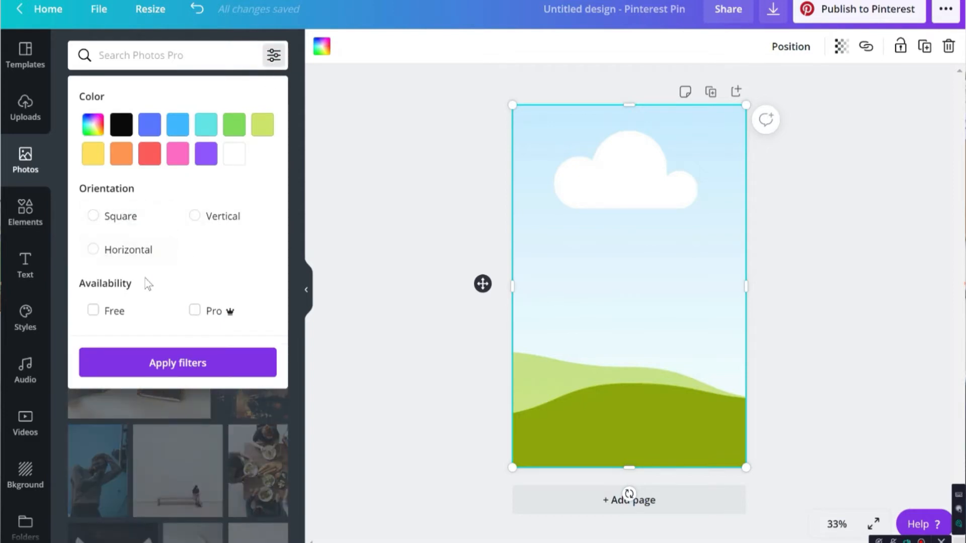
{"action": "left_click", "coordinate": [111, 318]}
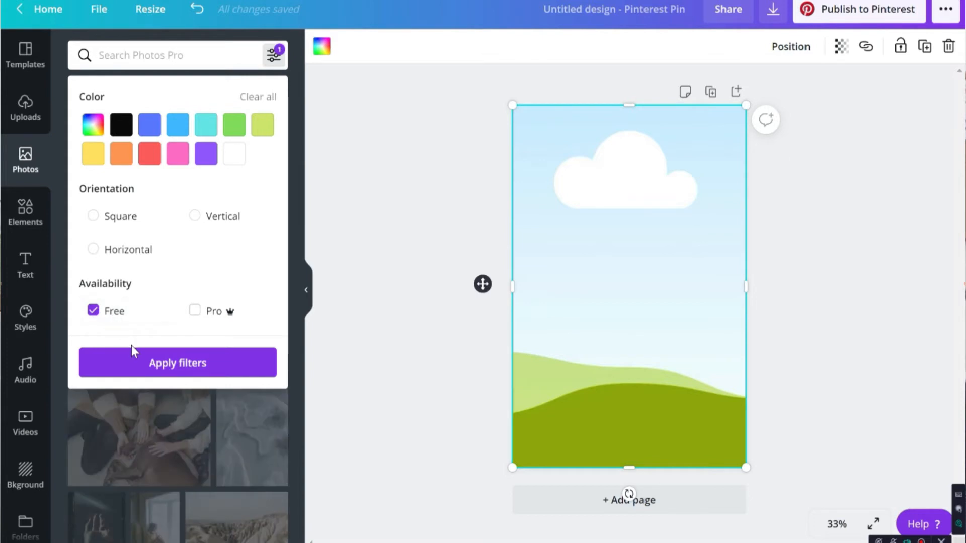
{"action": "left_click", "coordinate": [147, 367]}
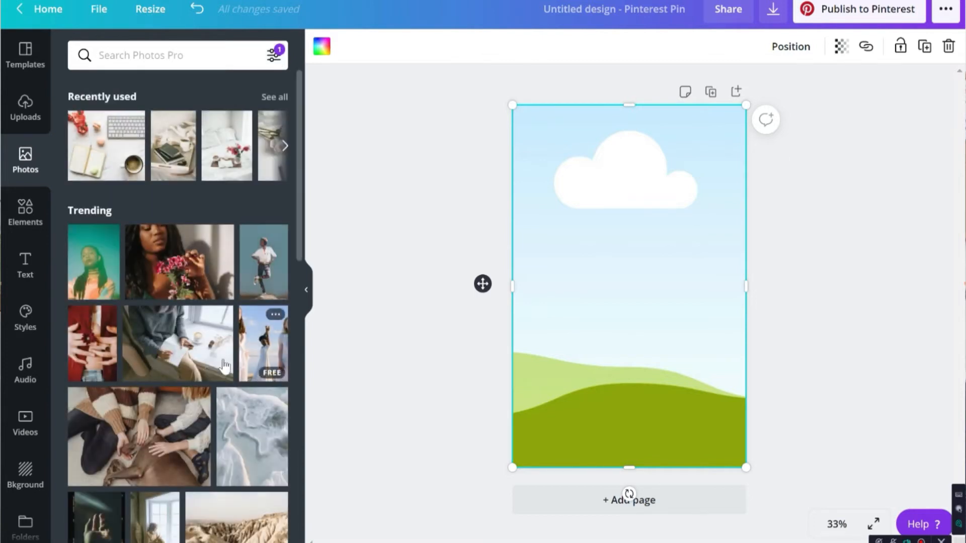
Search the photo library for "laptop".
{"action": "type", "text": "laptop"}
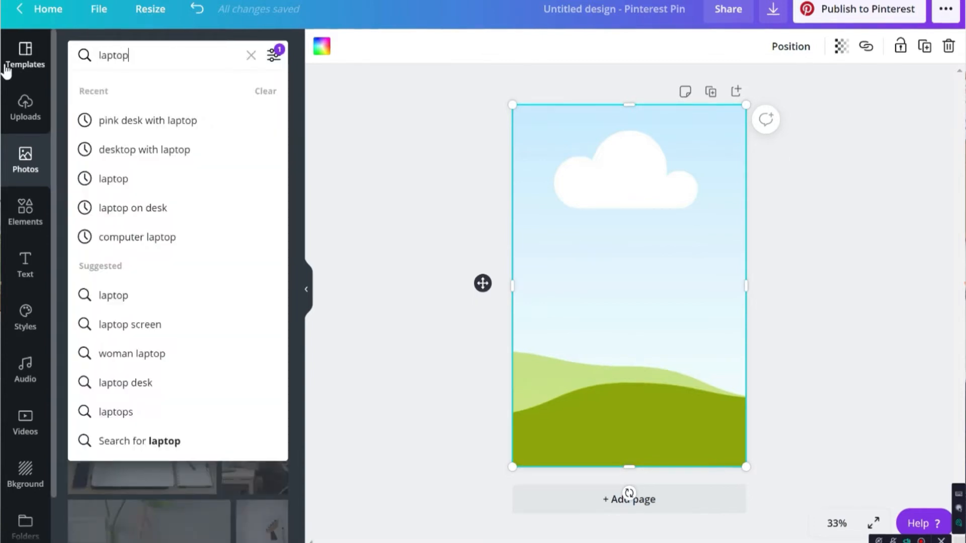
{"action": "type", "text": " p"}
{"action": "key", "text": "BackSpace"}
{"action": "key", "text": "BackSpace"}
{"action": "key", "text": "Return"}
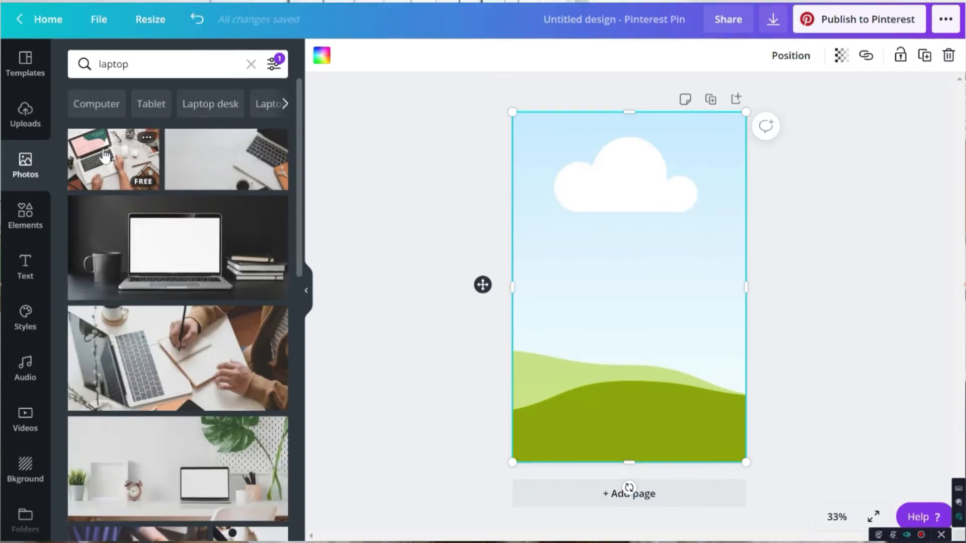
Add the photo of hands on a laptop at a marble desk and drop it into the page grid.
{"action": "mouse_move", "coordinate": [104, 156]}
{"action": "left_mouse_down"}
{"action": "mouse_move", "coordinate": [75, 87]}
{"action": "mouse_move", "coordinate": [610, 263]}
{"action": "mouse_move", "coordinate": [434, 263]}
{"action": "mouse_move", "coordinate": [120, 157]}
{"action": "left_mouse_up"}
{"action": "left_click", "coordinate": [121, 157]}
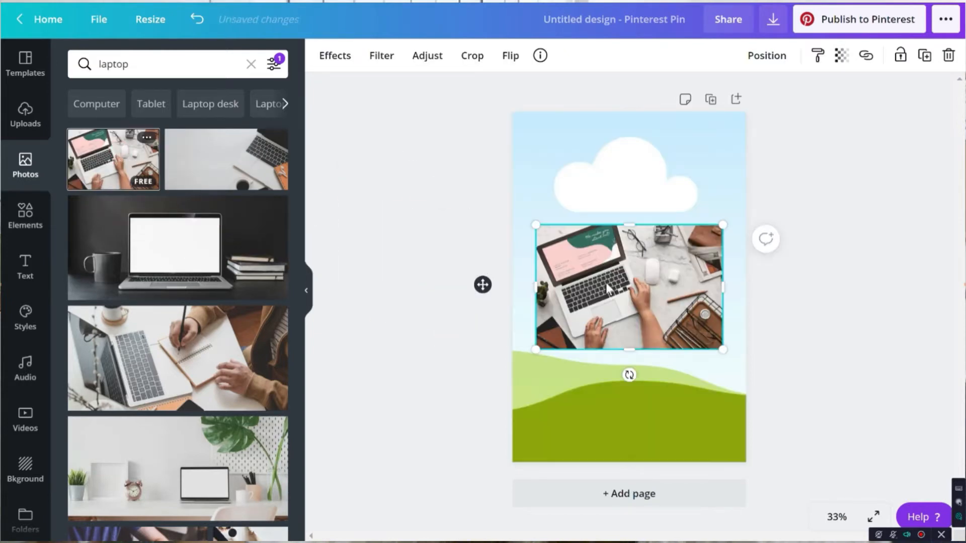
{"action": "left_click_drag", "start_coordinate": [651, 295], "coordinate": [649, 255]}
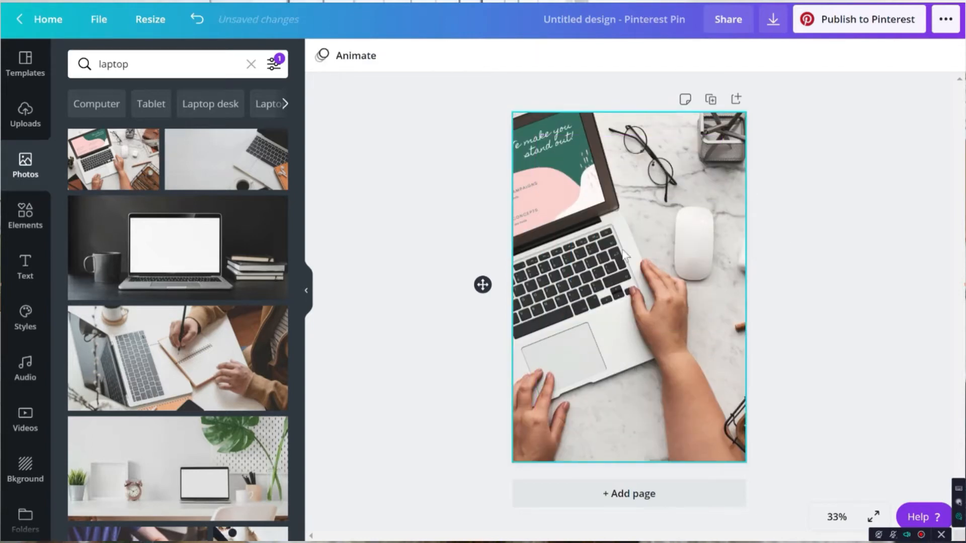
Shift the laptop photo slightly to the right inside the grid to show more of the laptop screen.
{"action": "double_click", "coordinate": [623, 254]}
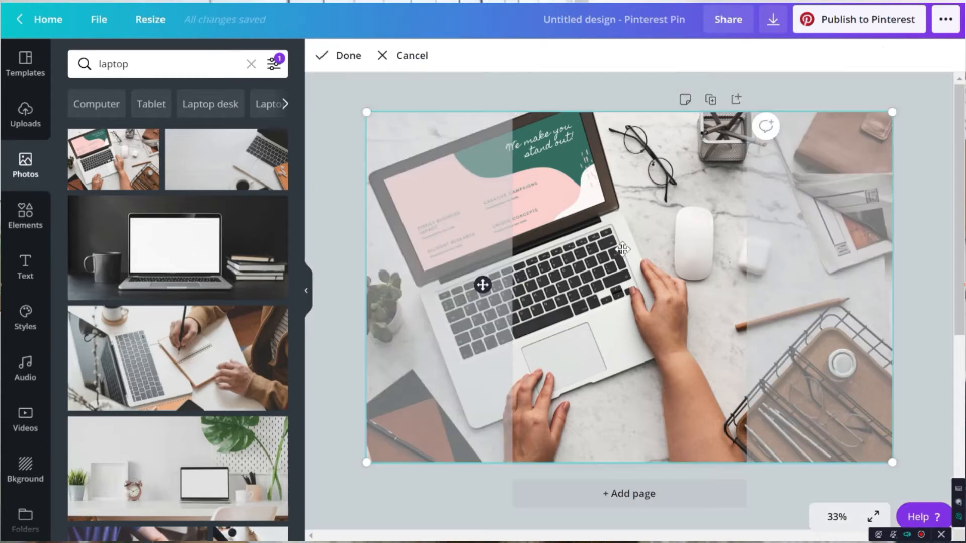
{"action": "left_click_drag", "start_coordinate": [640, 249], "coordinate": [607, 276]}
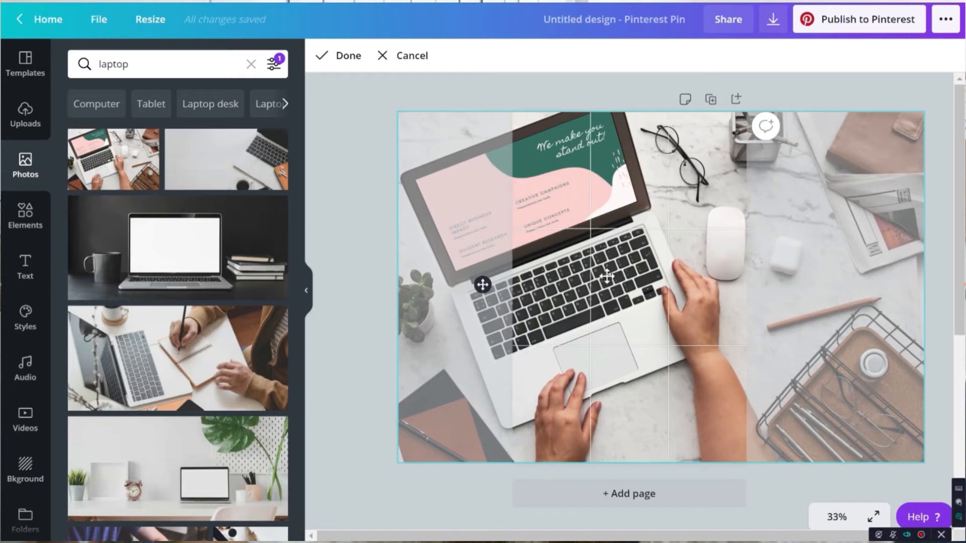
{"action": "left_click", "coordinate": [354, 260]}
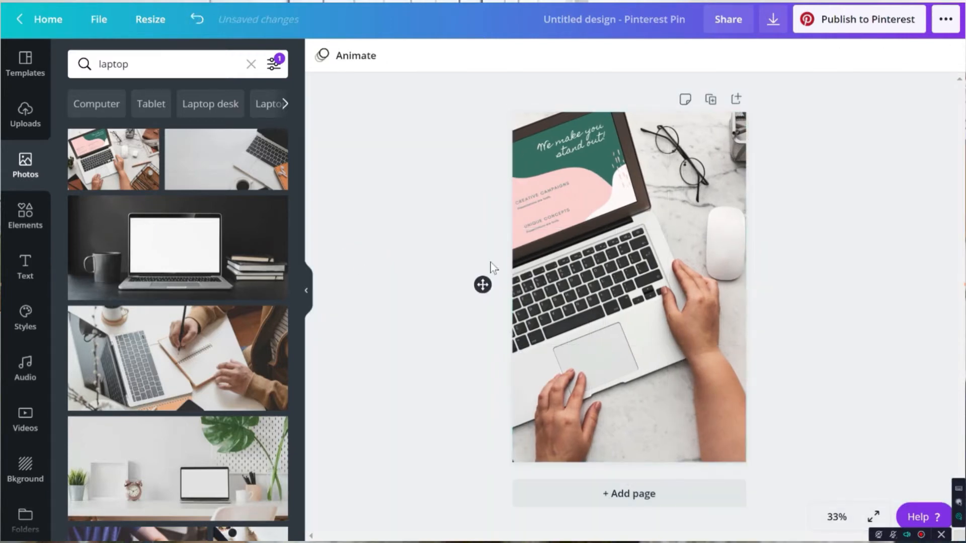
Shift the photo fully to the left inside the grid to show the mouse, pencil and wire basket.
{"action": "double_click", "coordinate": [590, 261]}
{"action": "left_click_drag", "start_coordinate": [591, 261], "coordinate": [424, 291]}
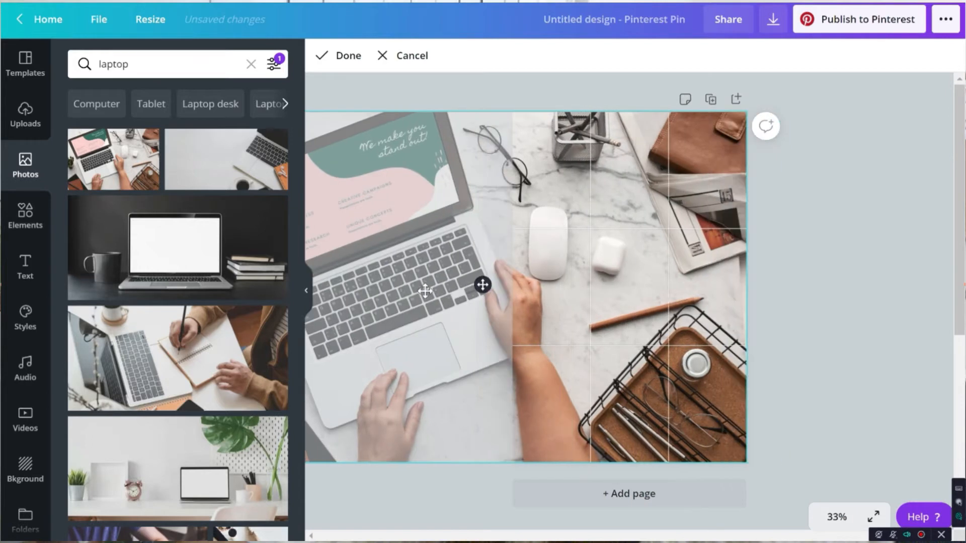
{"action": "left_click", "coordinate": [845, 306]}
{"action": "left_click", "coordinate": [620, 272]}
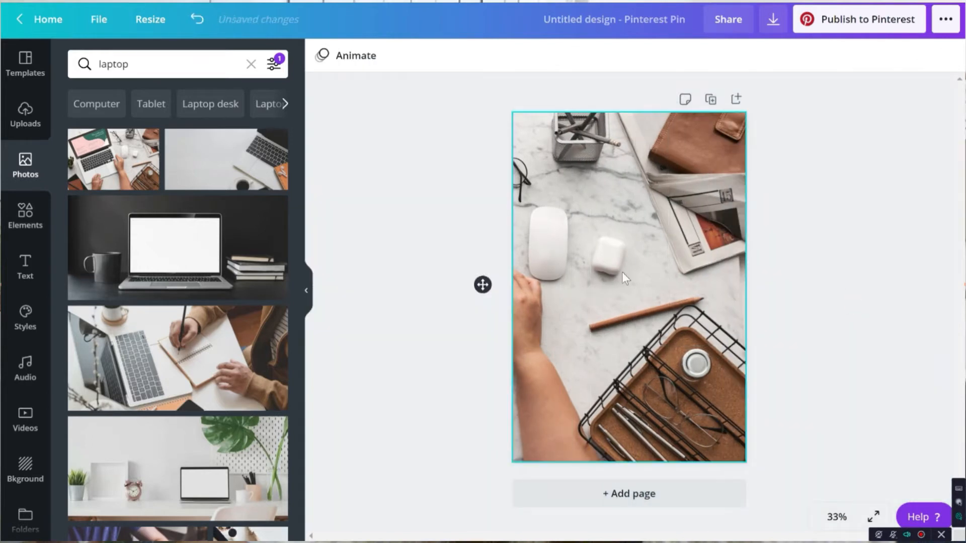
Reposition the photo inside the grid so the laptop and both hands fill the page.
{"action": "double_click", "coordinate": [616, 274]}
{"action": "left_click_drag", "start_coordinate": [616, 274], "coordinate": [799, 287]}
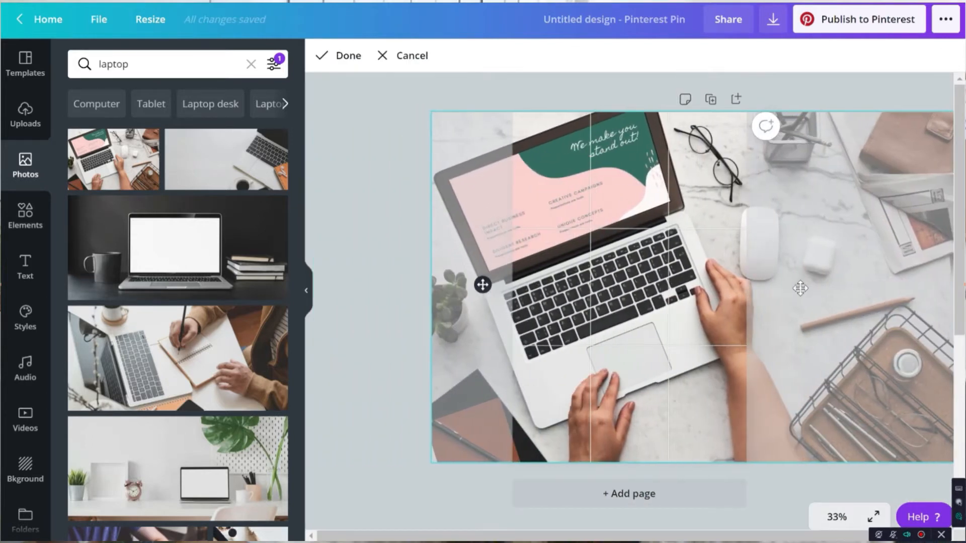
{"action": "left_click", "coordinate": [379, 283]}
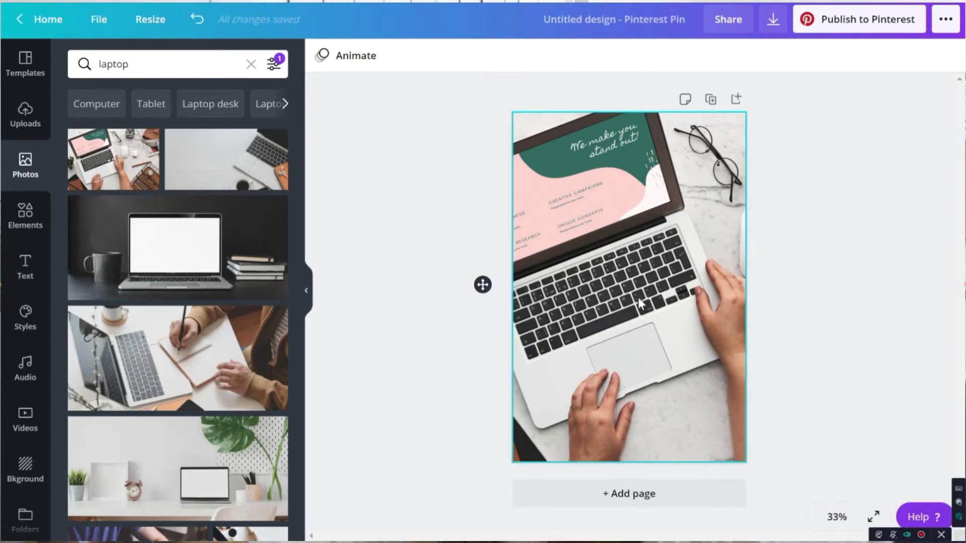
Add a square shape over the laptop photo and colour it white.
{"action": "left_click", "coordinate": [19, 220]}
{"action": "scroll", "coordinate": [203, 306], "scroll_direction": "up", "scroll_amount": 5}
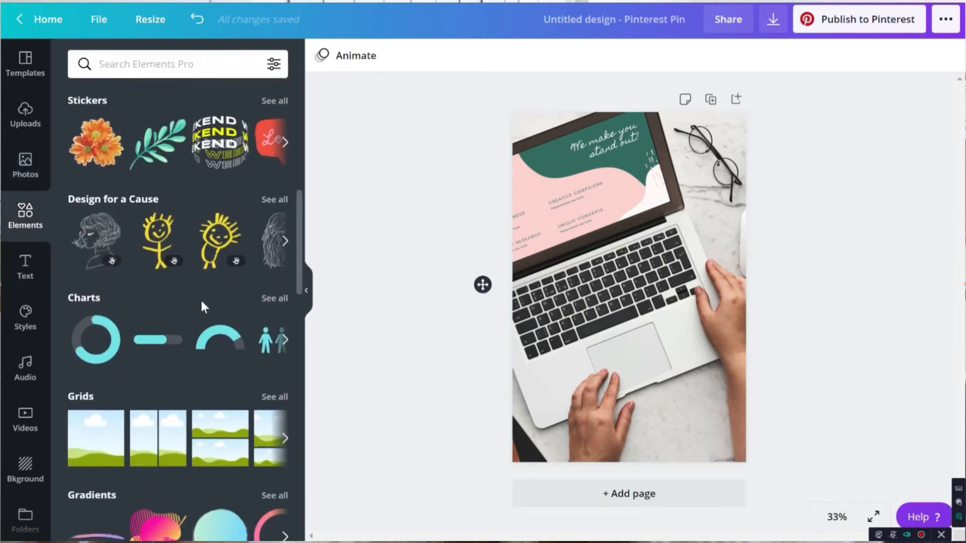
{"action": "scroll", "coordinate": [202, 305], "scroll_direction": "up", "scroll_amount": 4}
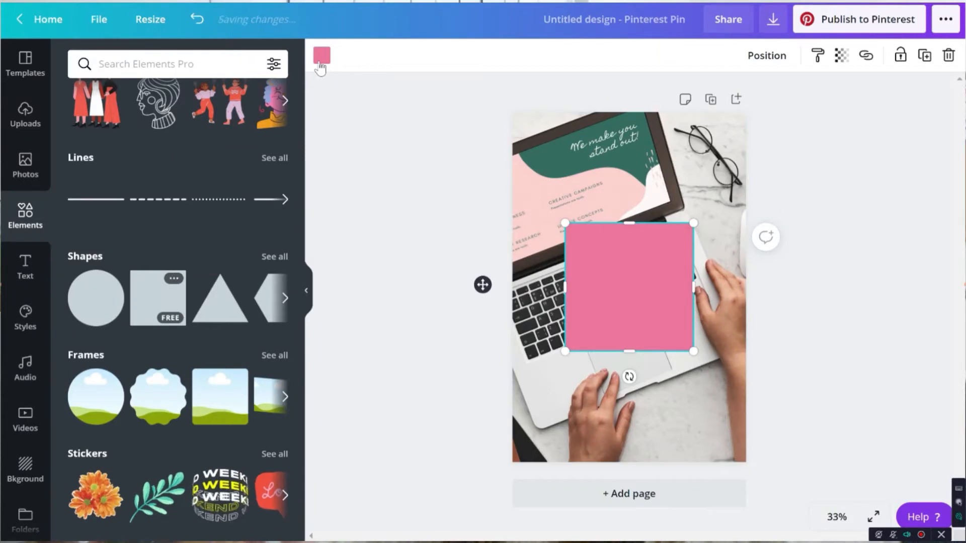
{"action": "left_click", "coordinate": [321, 60]}
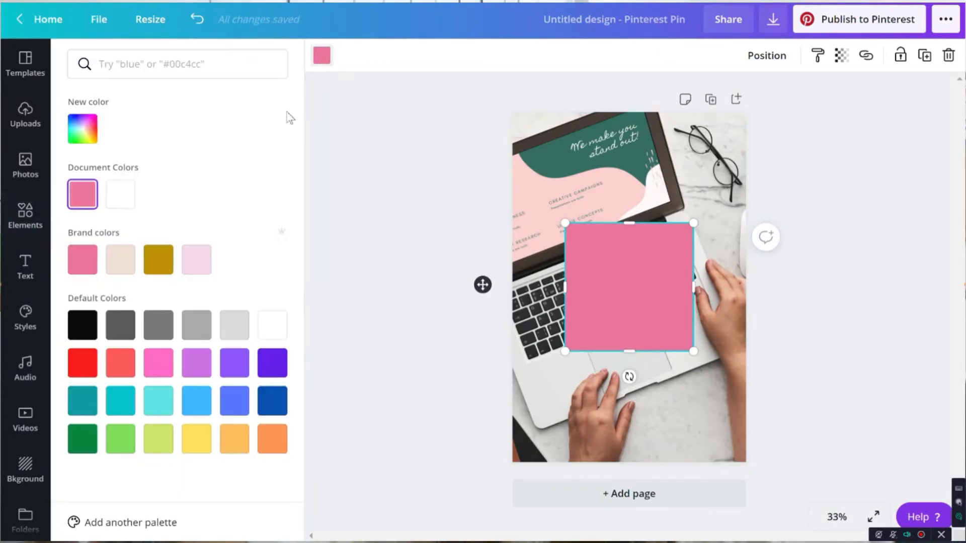
{"action": "left_click", "coordinate": [269, 335]}
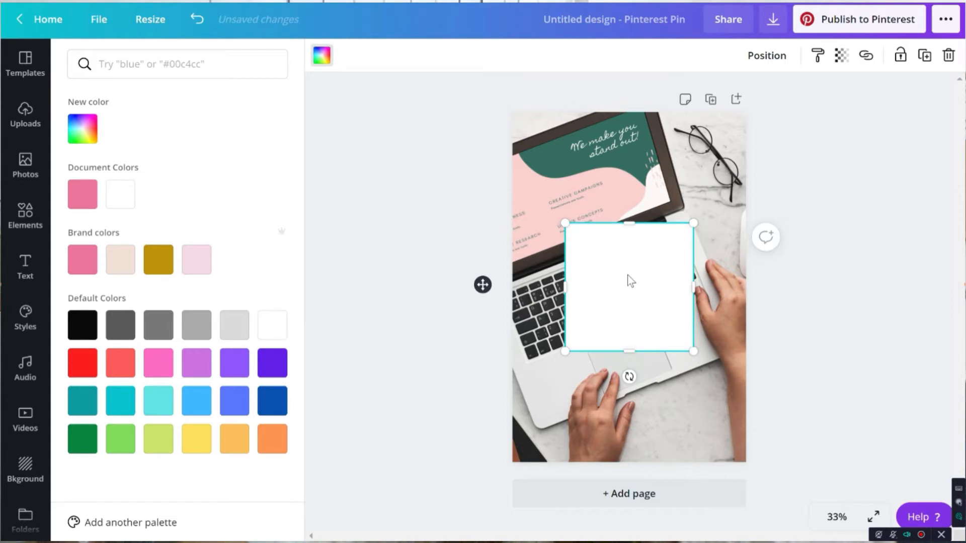
Try custom colours #702C2C and #702C5F on the square, then return it to white #FFFFFF.
{"action": "left_click", "coordinate": [95, 141]}
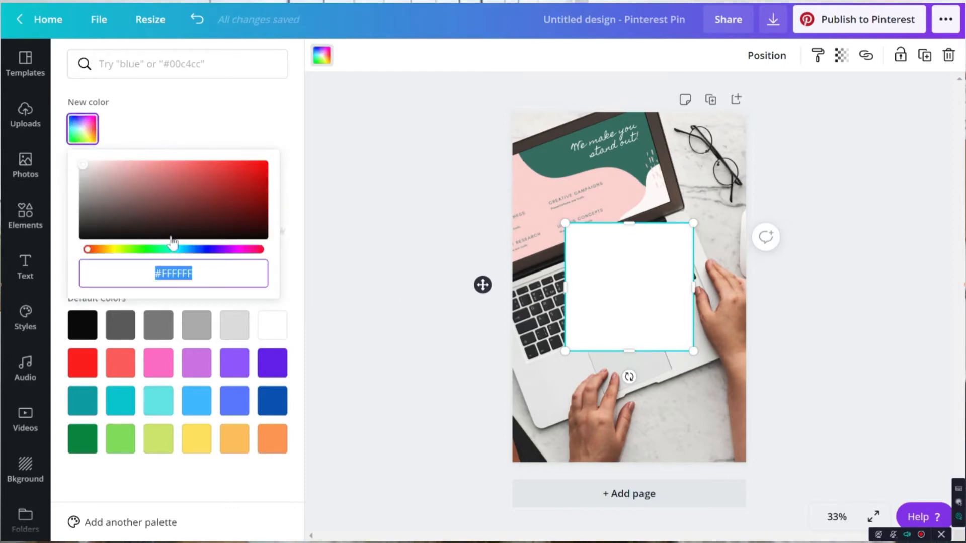
{"action": "left_click_drag", "start_coordinate": [84, 172], "coordinate": [194, 204]}
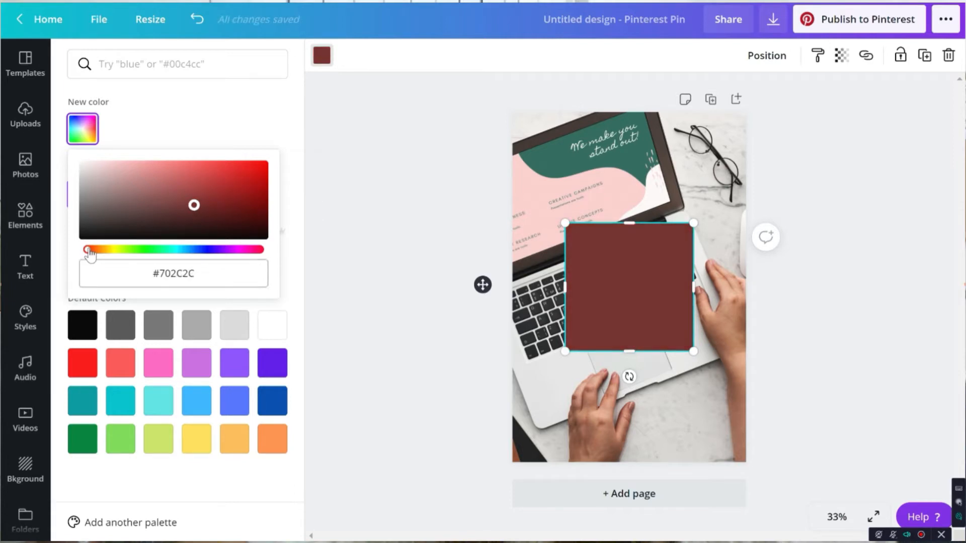
{"action": "left_click_drag", "start_coordinate": [88, 250], "coordinate": [239, 256]}
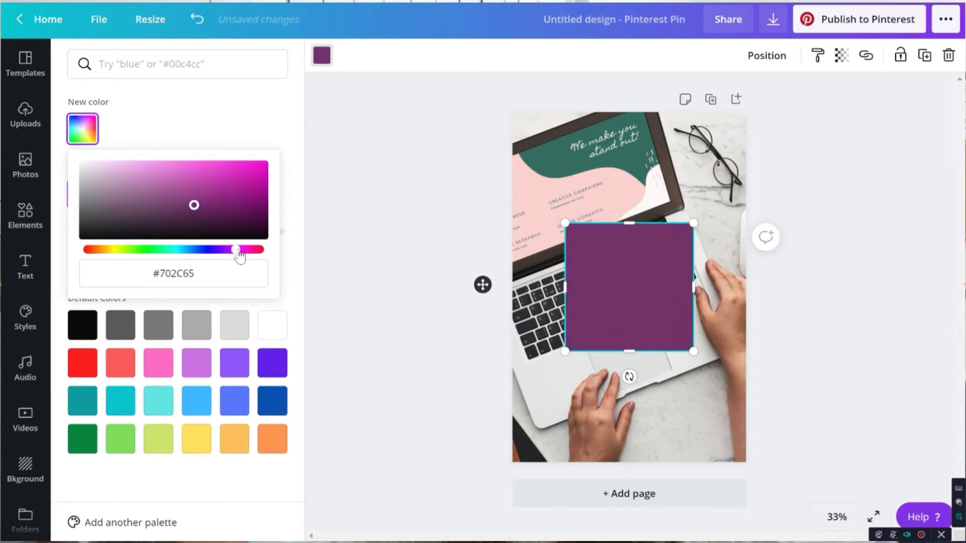
{"action": "left_click", "coordinate": [175, 266]}
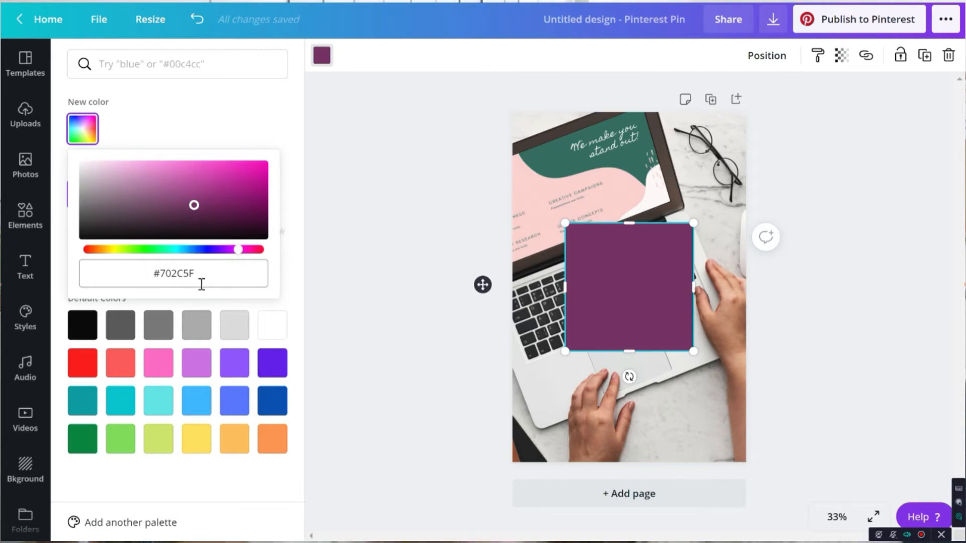
{"action": "left_click_drag", "start_coordinate": [235, 252], "coordinate": [87, 250]}
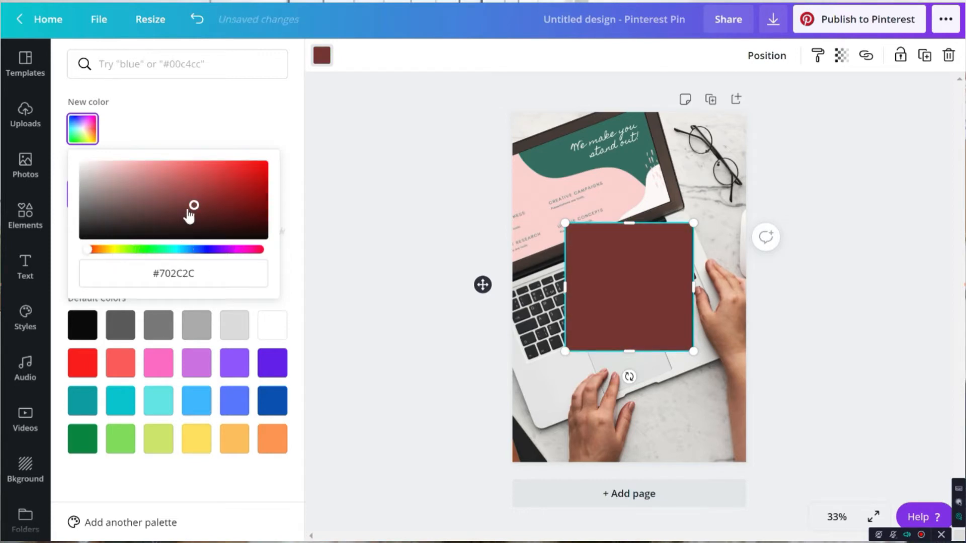
{"action": "left_click_drag", "start_coordinate": [197, 204], "coordinate": [74, 152]}
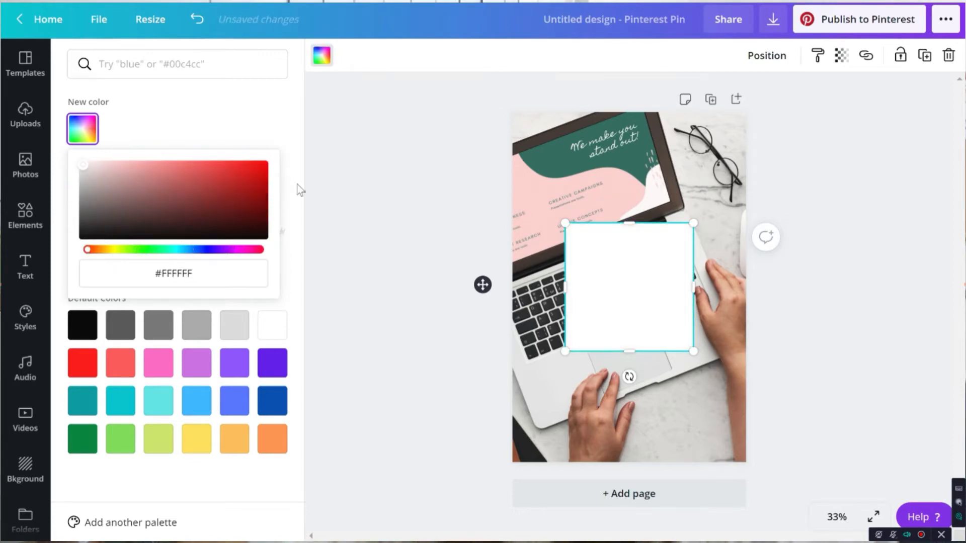
{"action": "left_click", "coordinate": [373, 187]}
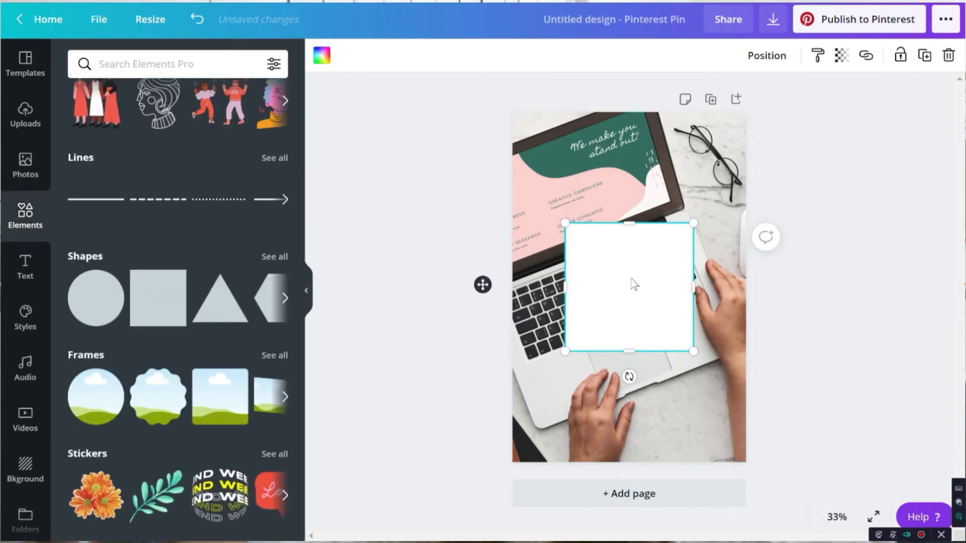
Move the white square to the page's upper-left corner and stretch it to cover the whole page.
{"action": "left_click_drag", "start_coordinate": [632, 284], "coordinate": [575, 168]}
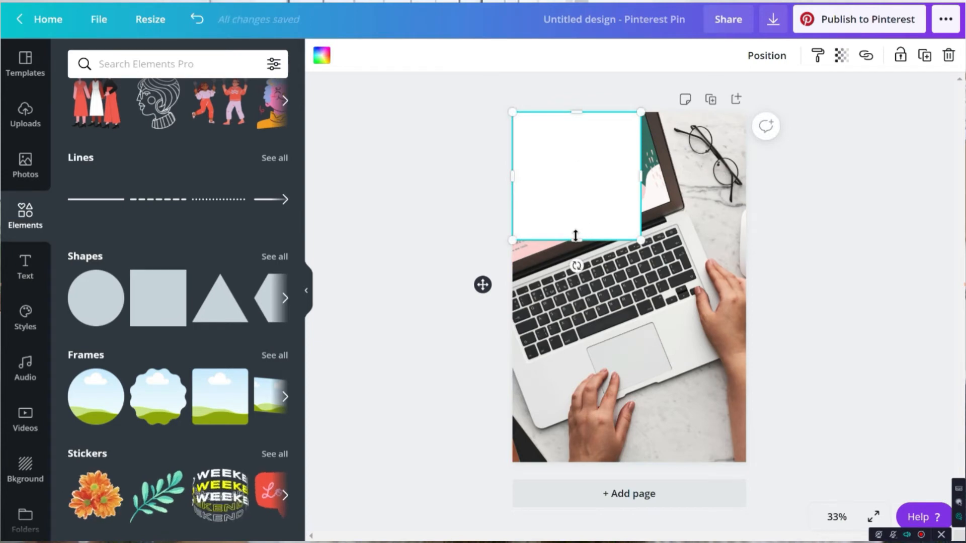
{"action": "left_click_drag", "start_coordinate": [575, 239], "coordinate": [565, 461]}
{"action": "left_click_drag", "start_coordinate": [641, 260], "coordinate": [747, 262]}
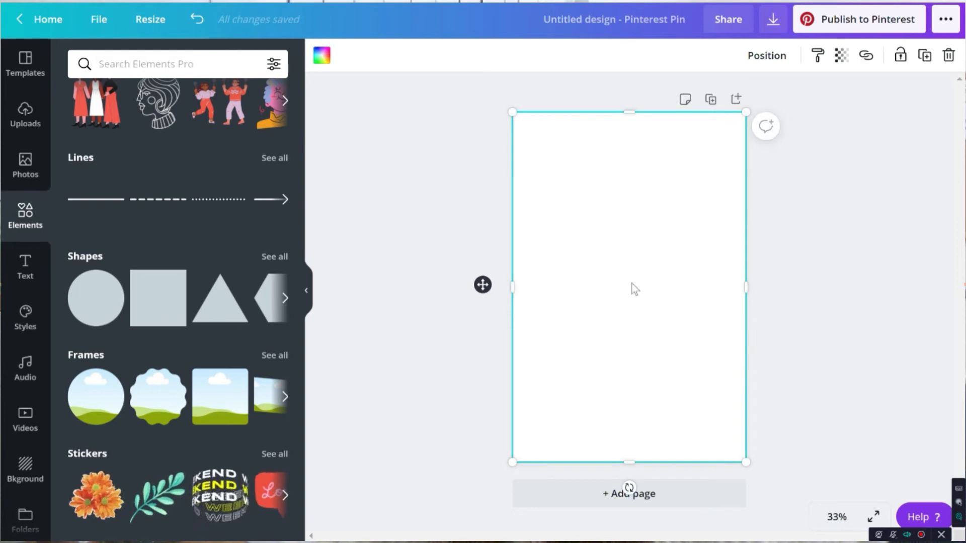
Lower the white overlay's transparency value to 63 so the laptop photo shows through.
{"action": "left_click", "coordinate": [844, 58]}
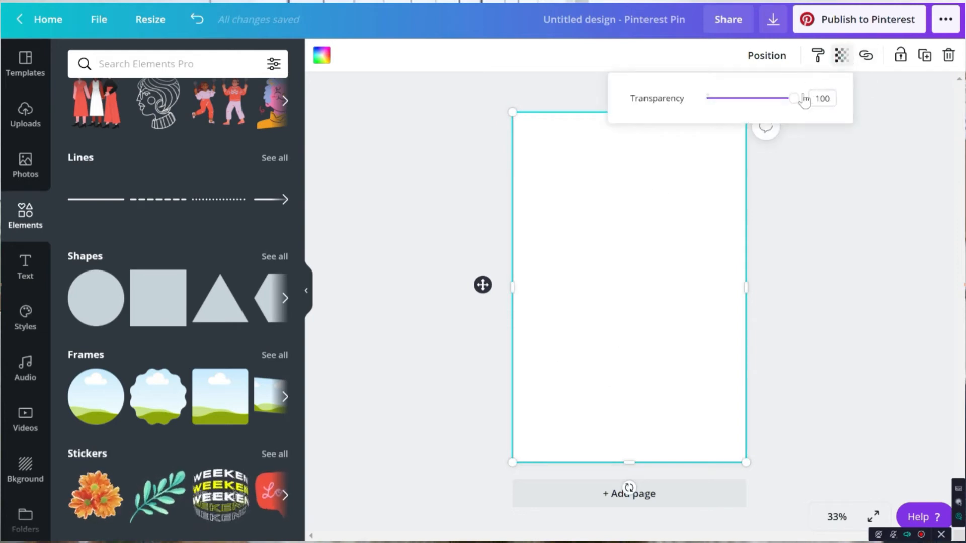
{"action": "left_click_drag", "start_coordinate": [795, 107], "coordinate": [757, 115]}
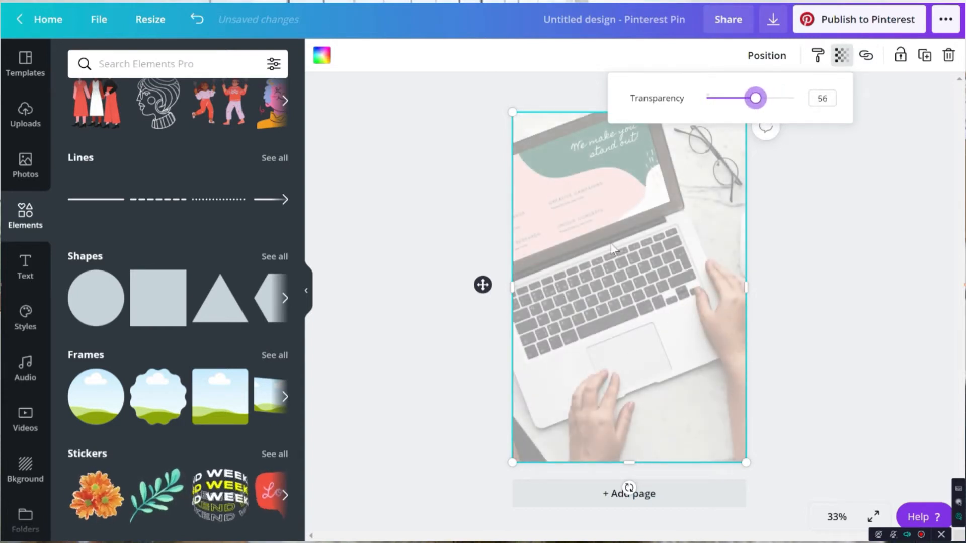
{"action": "left_click_drag", "start_coordinate": [757, 99], "coordinate": [763, 101]}
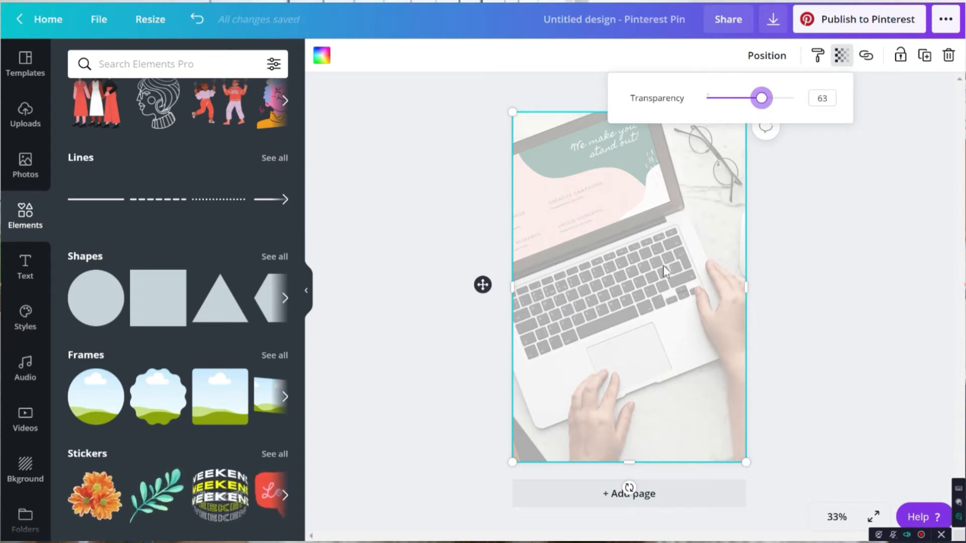
{"action": "left_click", "coordinate": [452, 217]}
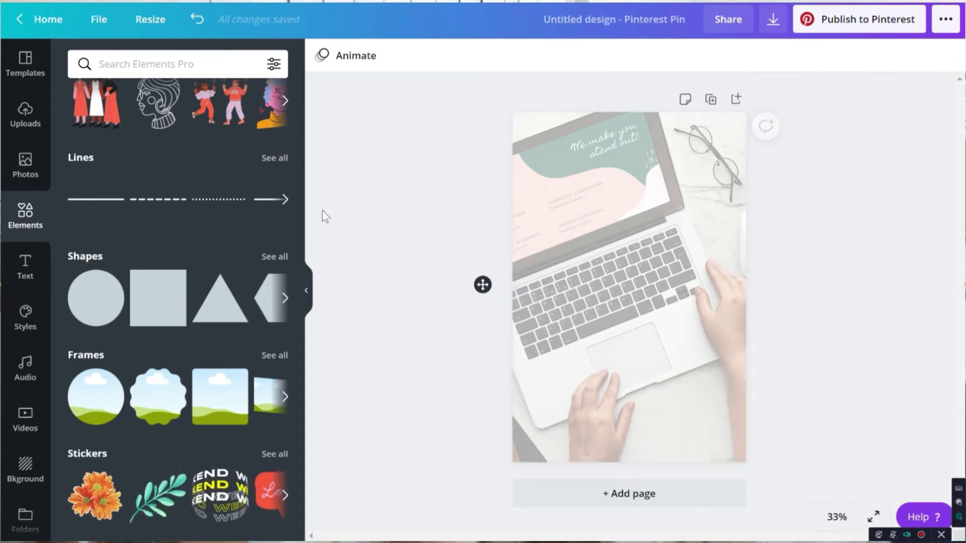
Search the text designs for "cursive", clear the search and look through the default text designs.
{"action": "left_click", "coordinate": [29, 271]}
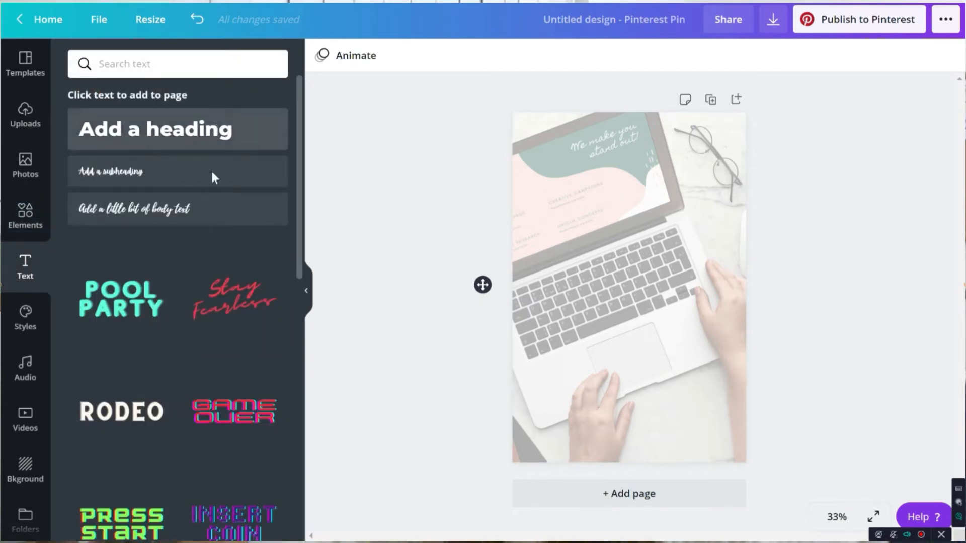
{"action": "left_click", "coordinate": [184, 60]}
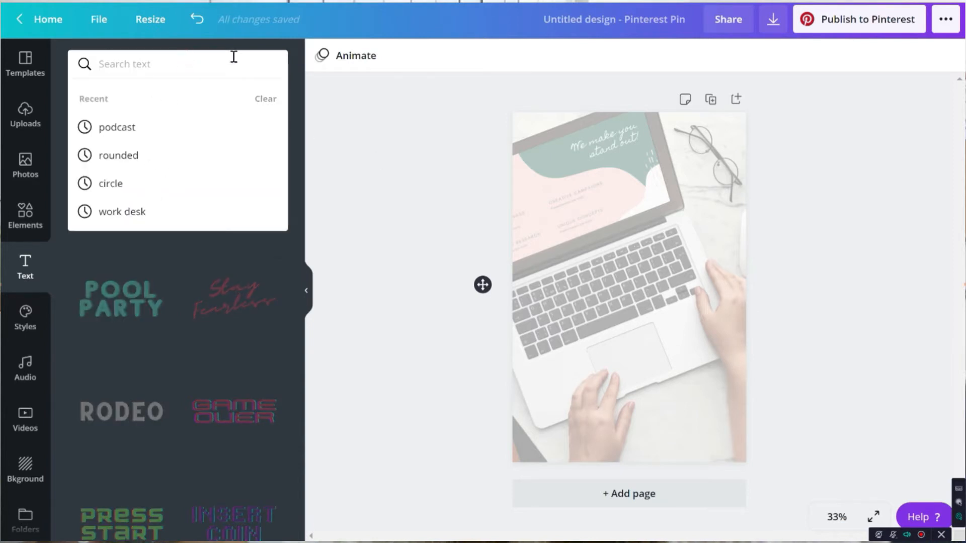
{"action": "type", "text": "cursive"}
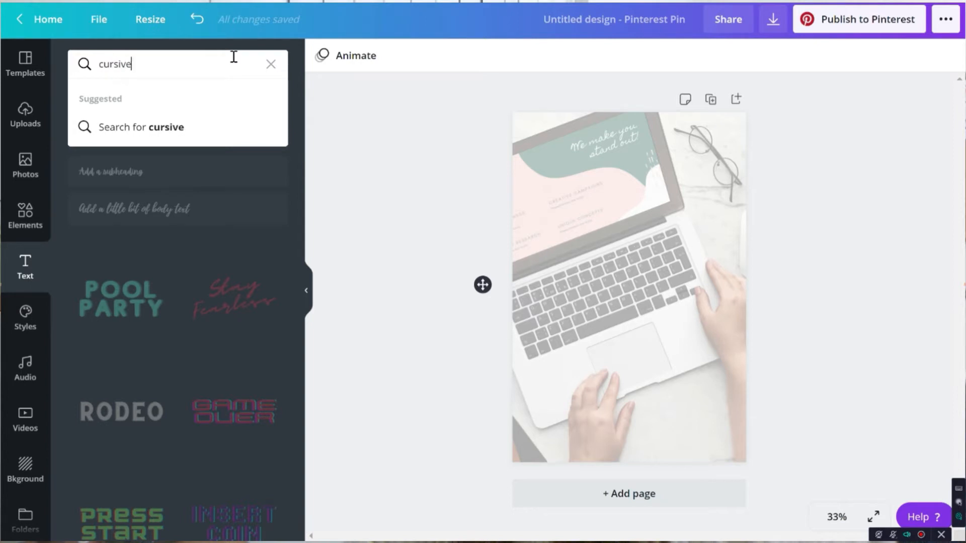
{"action": "key", "text": "Return"}
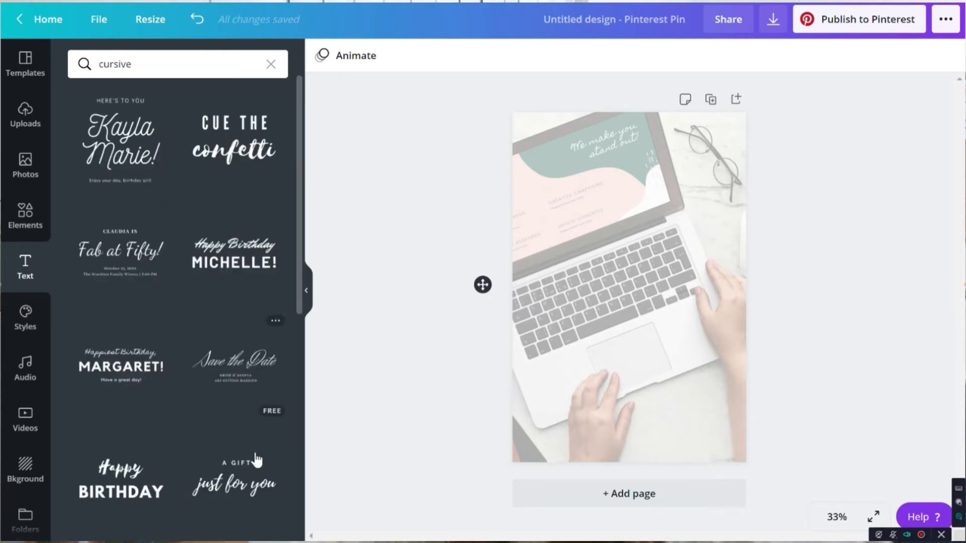
{"action": "left_click", "coordinate": [146, 64]}
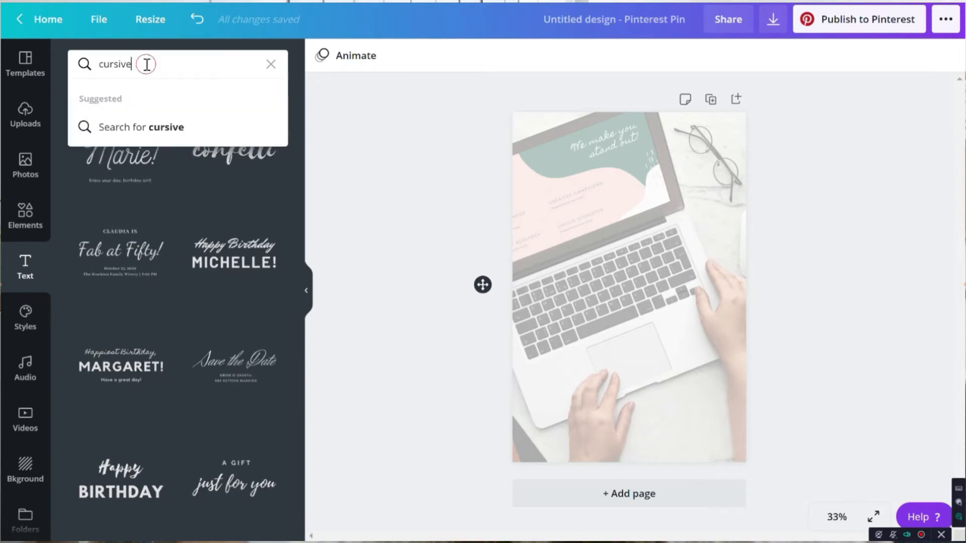
{"action": "left_click", "coordinate": [272, 63]}
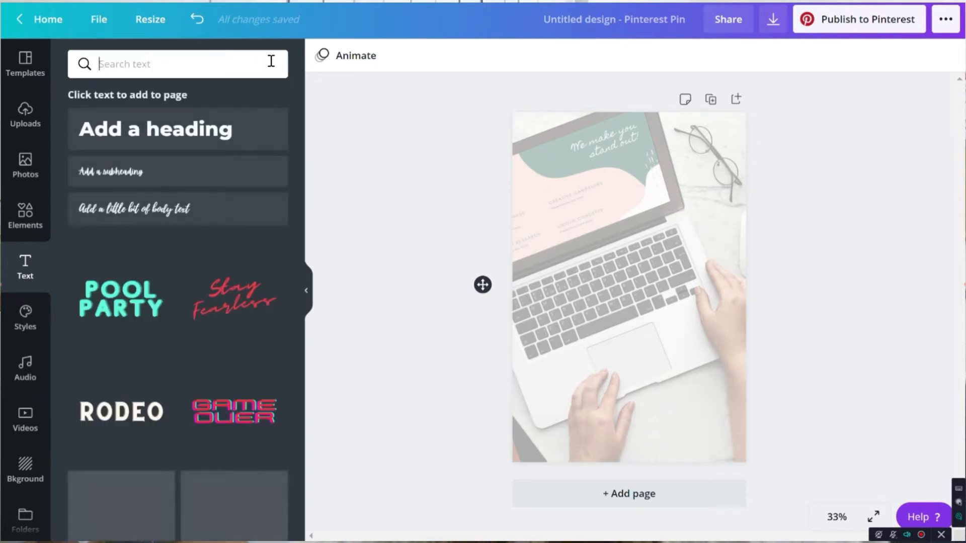
{"action": "scroll", "coordinate": [195, 362], "scroll_direction": "down", "scroll_amount": 10}
{"action": "scroll", "coordinate": [195, 370], "scroll_direction": "down", "scroll_amount": 3}
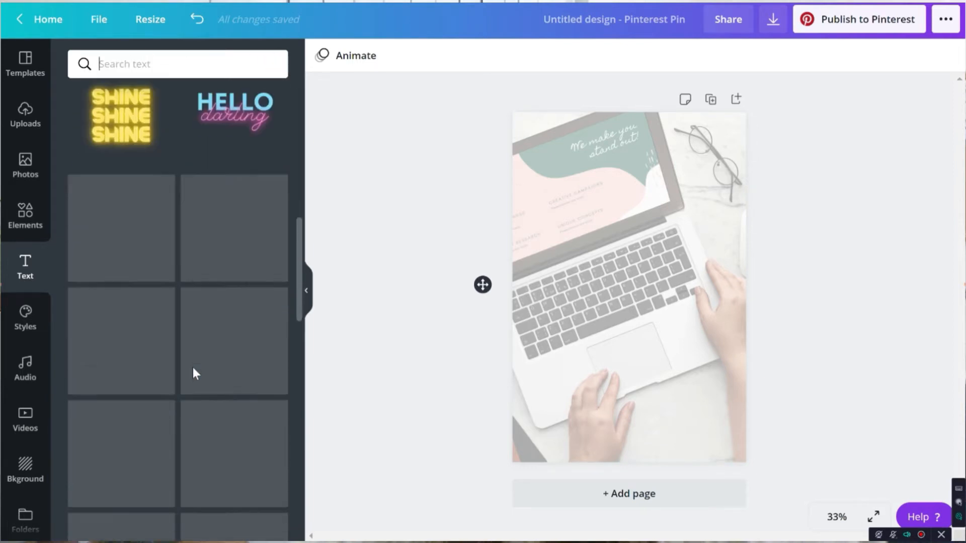
{"action": "scroll", "coordinate": [194, 371], "scroll_direction": "up", "scroll_amount": 13}
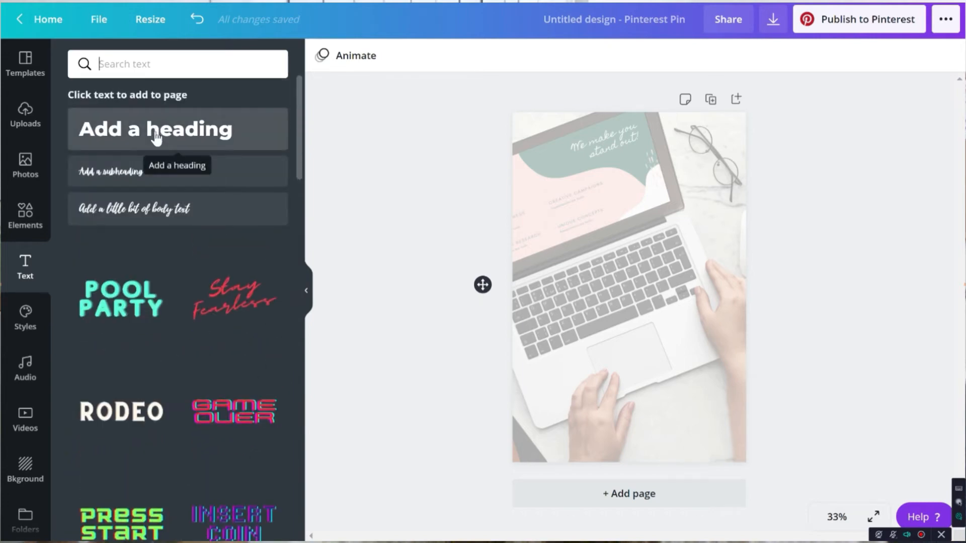
Add a heading over the laptop photo reading "How to Create a Pinterest Pin!".
{"action": "left_click", "coordinate": [157, 133]}
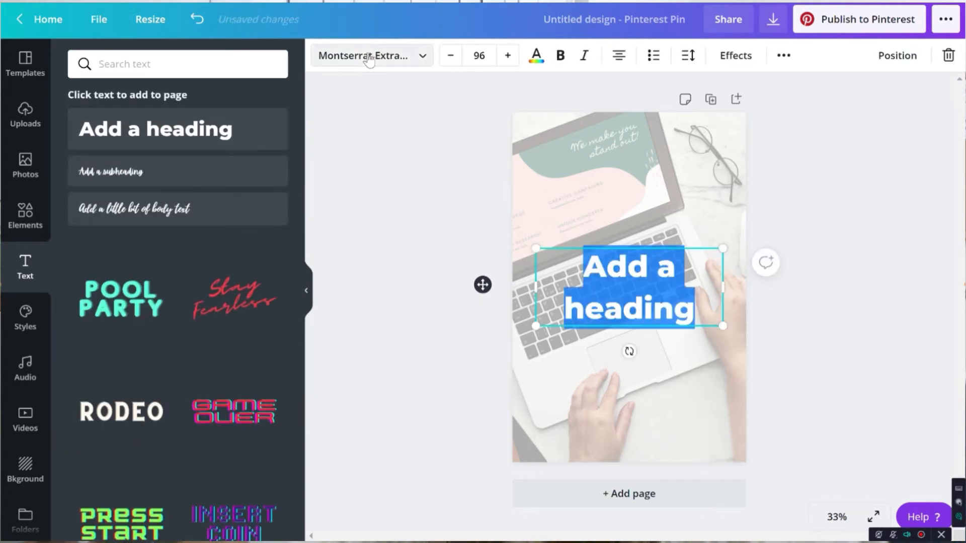
{"action": "left_click", "coordinate": [342, 56]}
{"action": "left_click", "coordinate": [395, 56]}
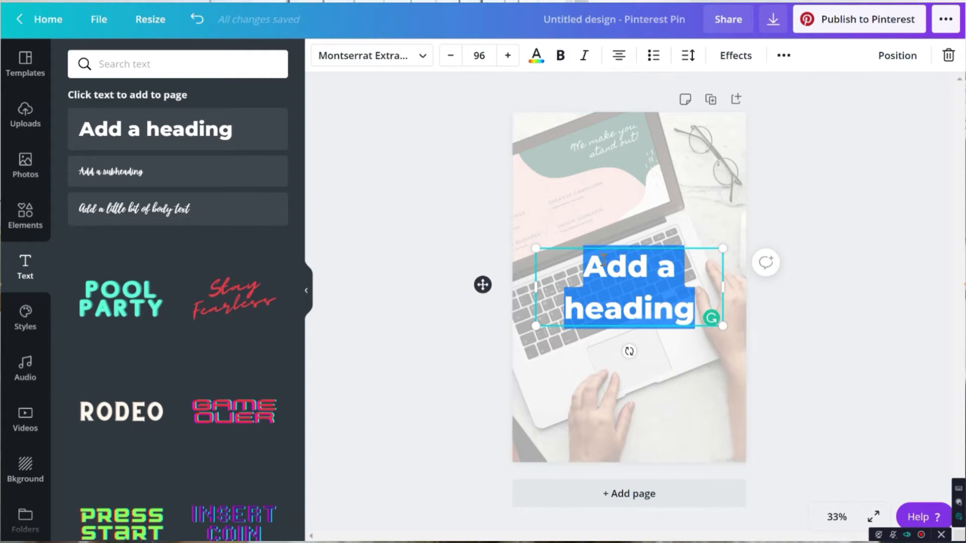
{"action": "type", "text": "How to C"}
{"action": "type", "text": "te a Pinteret pin!"}
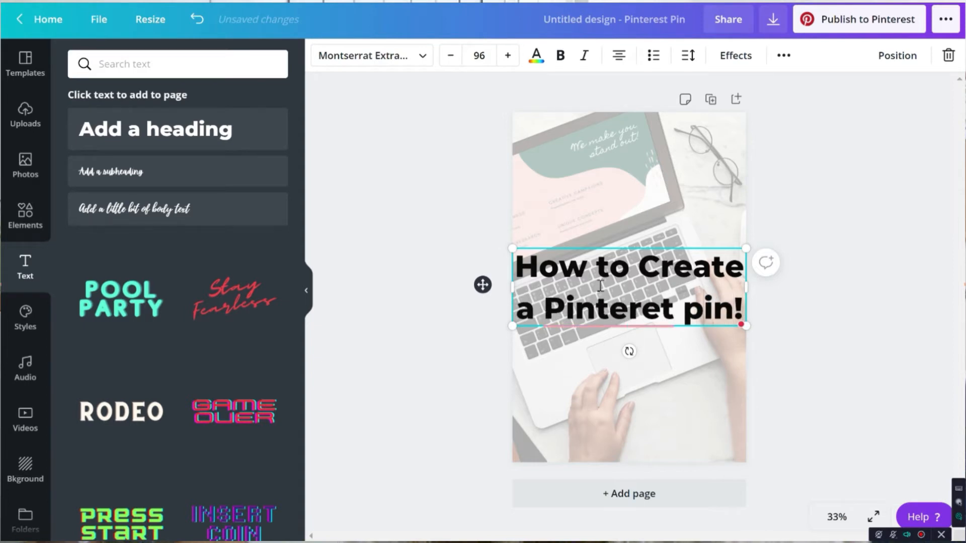
{"action": "type", "text": "s"}
{"action": "key", "text": "BackSpace"}
{"action": "key", "text": "BackSpace"}
{"action": "key", "text": "BackSpace"}
{"action": "key", "text": "BackSpace"}
{"action": "key", "text": "BackSpace"}
{"action": "key", "text": "BackSpace"}
{"action": "key", "text": "BackSpace"}
{"action": "key", "text": "BackSpace"}
{"action": "key", "text": "BackSpace"}
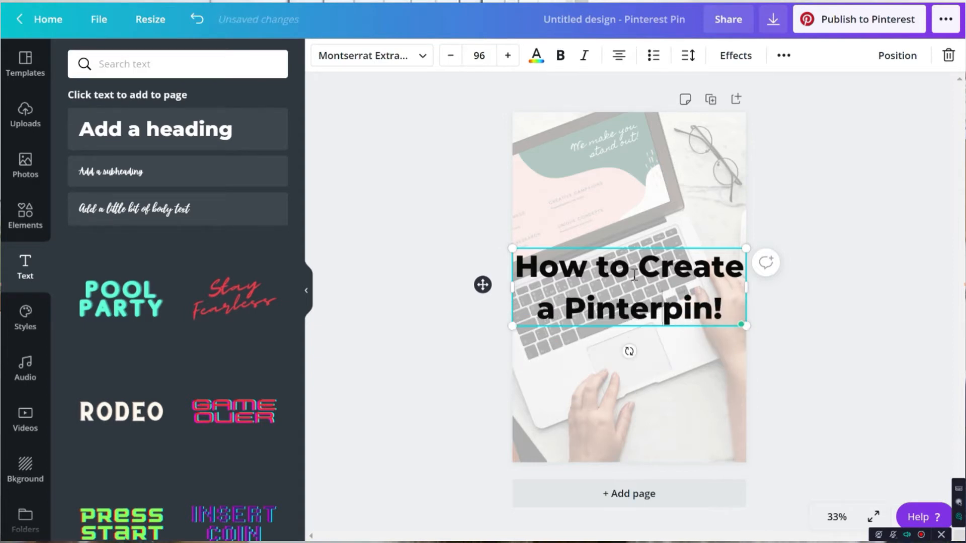
{"action": "key", "text": "BackSpace"}
{"action": "key", "text": "BackSpace"}
{"action": "key", "text": "BackSpace"}
{"action": "key", "text": "BackSpace"}
{"action": "type", "text": "inte"}
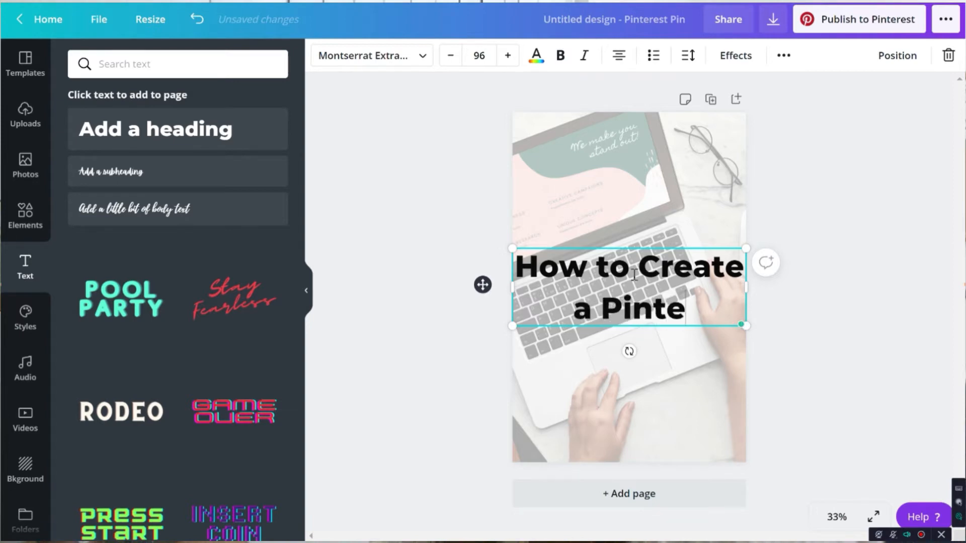
{"action": "type", "text": "rest Pin!"}
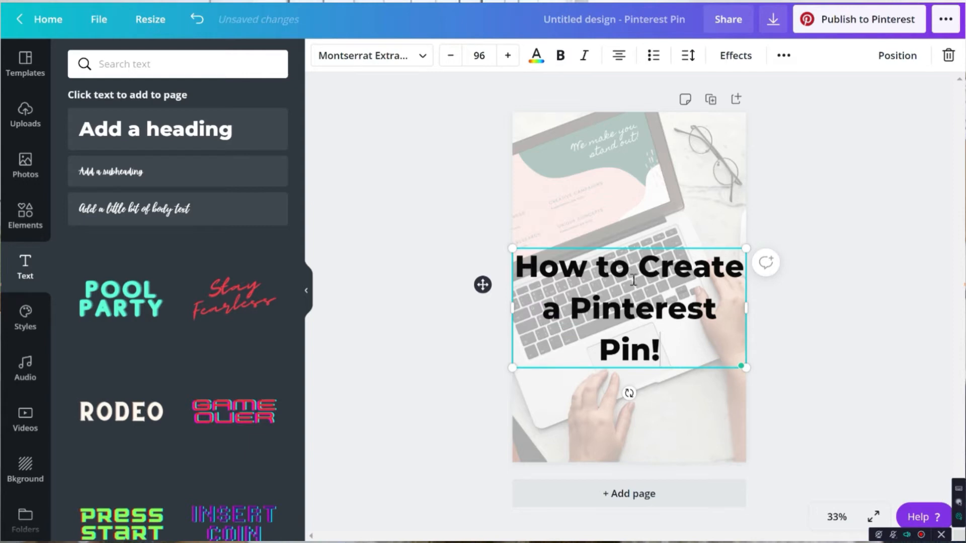
Browse the fonts available for the heading, search them for "cursive" and clear the search.
{"action": "key", "text": "ctrl+a"}
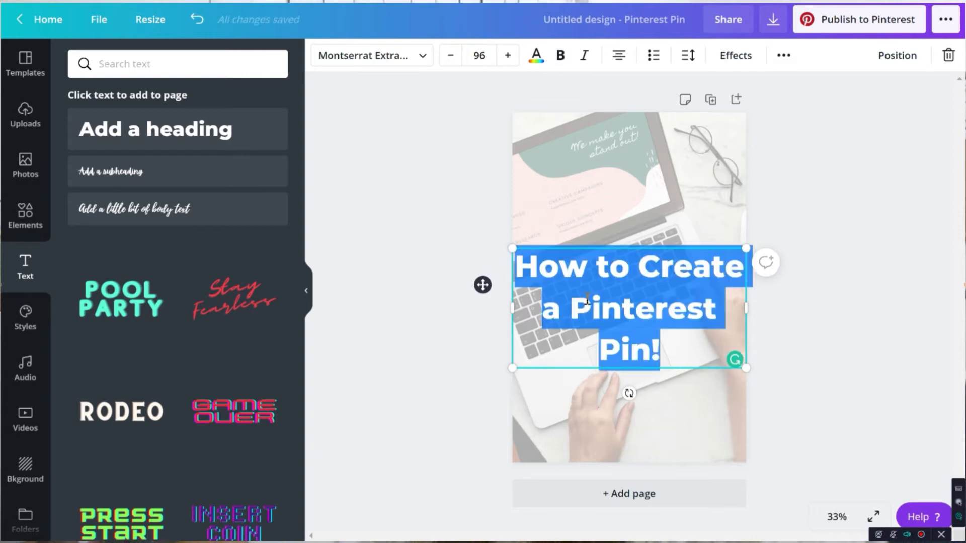
{"action": "left_click", "coordinate": [420, 56]}
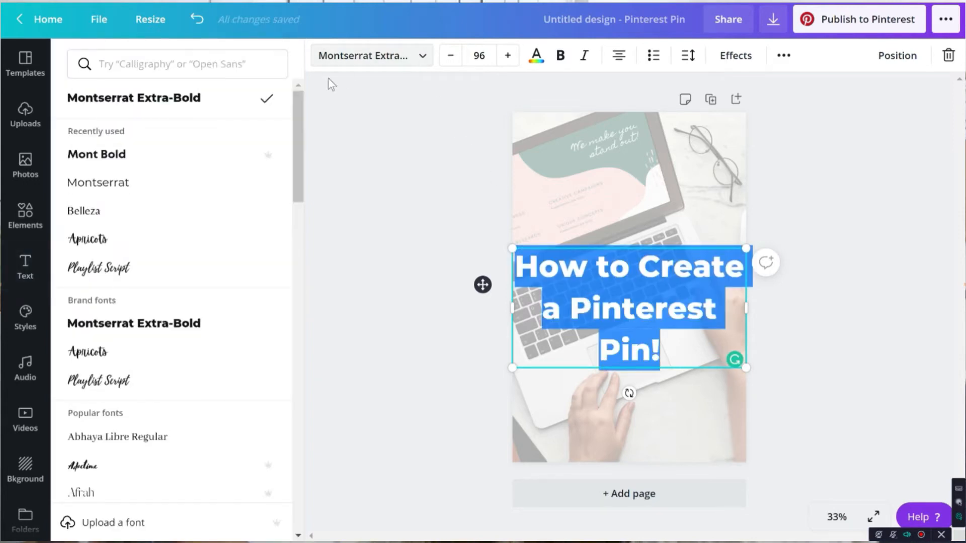
{"action": "scroll", "coordinate": [181, 195], "scroll_direction": "down", "scroll_amount": 5}
{"action": "scroll", "coordinate": [183, 212], "scroll_direction": "down", "scroll_amount": 7}
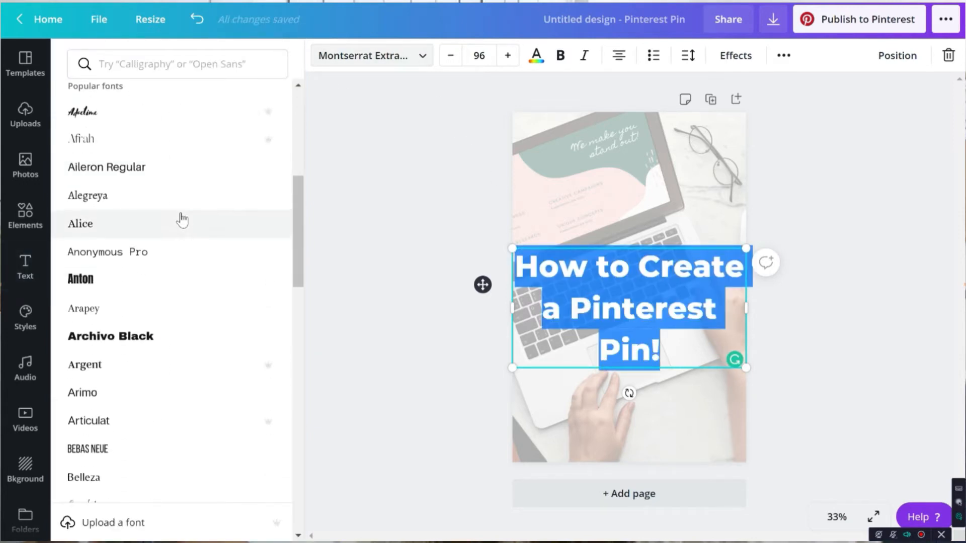
{"action": "scroll", "coordinate": [202, 176], "scroll_direction": "down", "scroll_amount": 5}
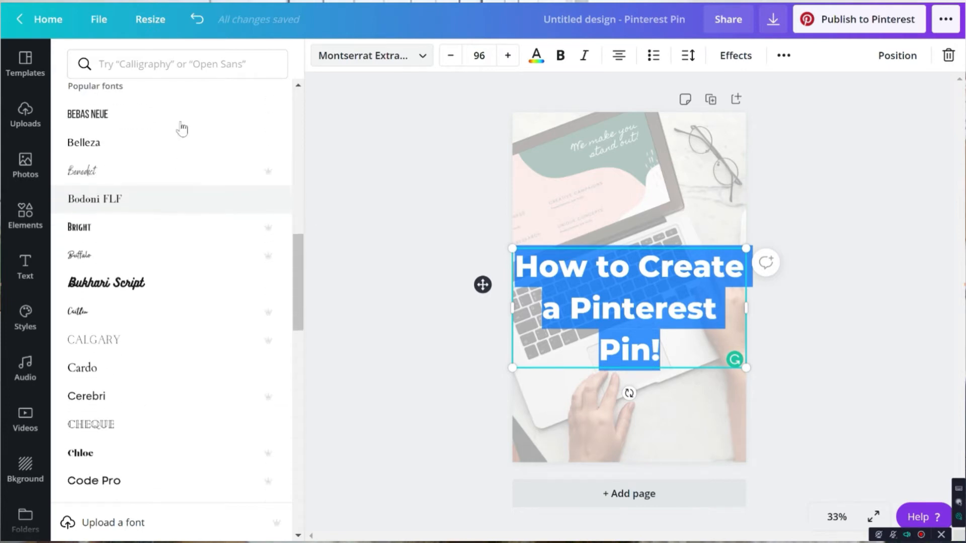
{"action": "left_click", "coordinate": [183, 66]}
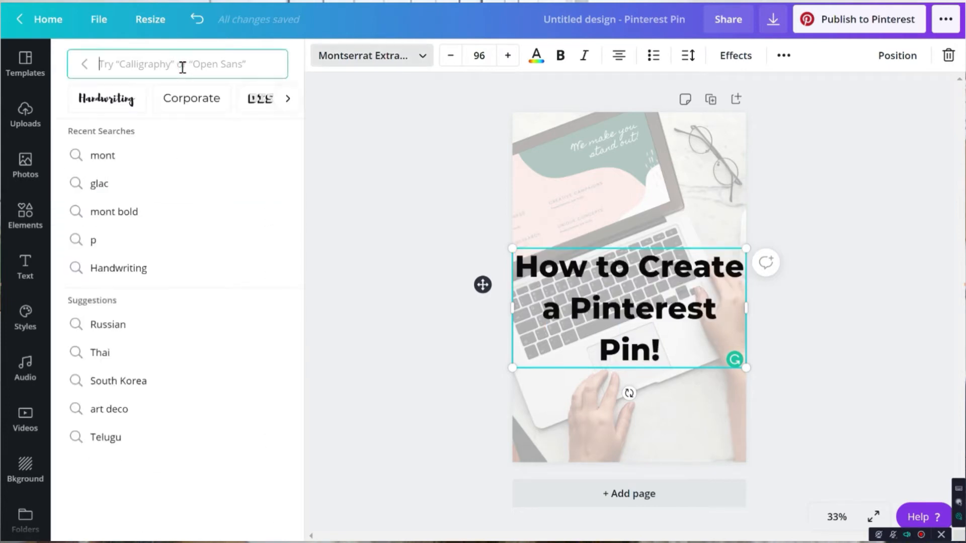
{"action": "type", "text": "cursive"}
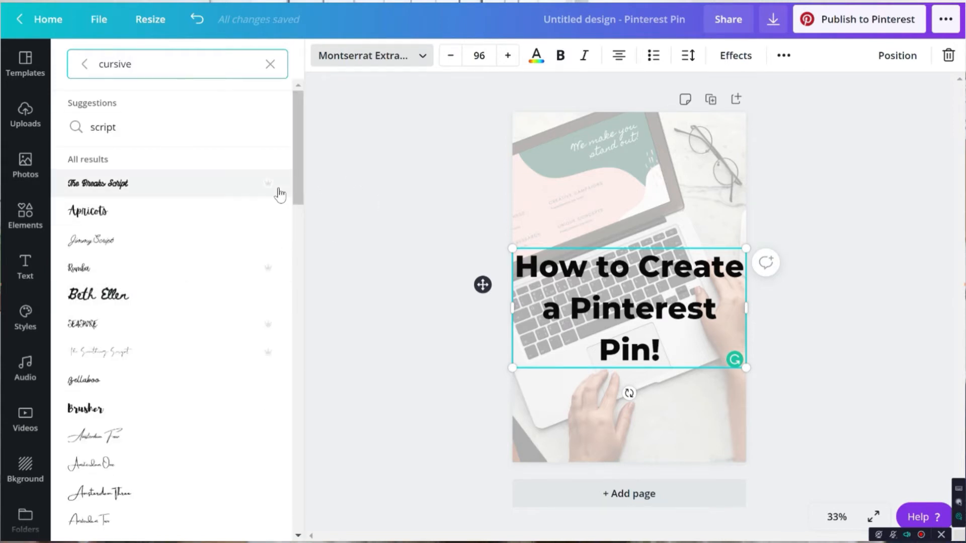
{"action": "mouse_move", "coordinate": [271, 191]}
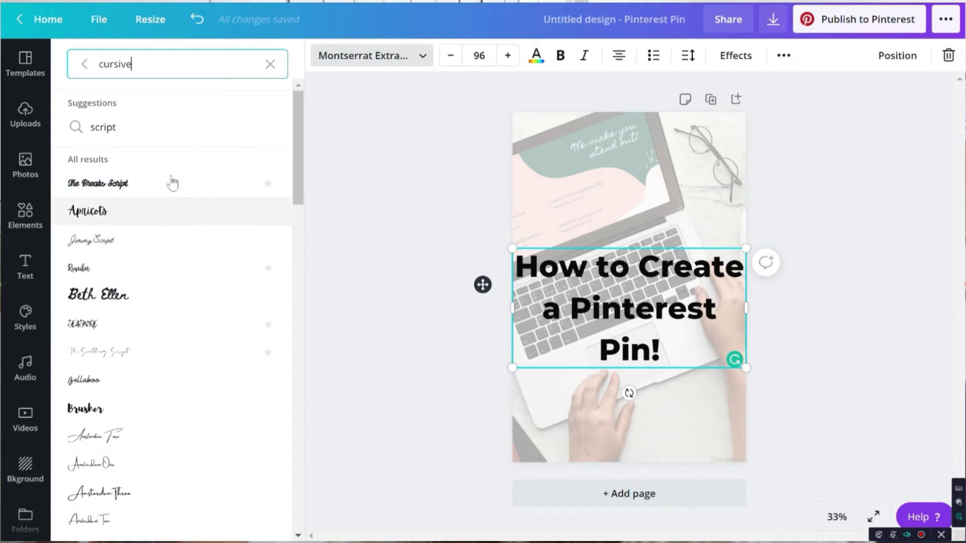
{"action": "left_click", "coordinate": [270, 64]}
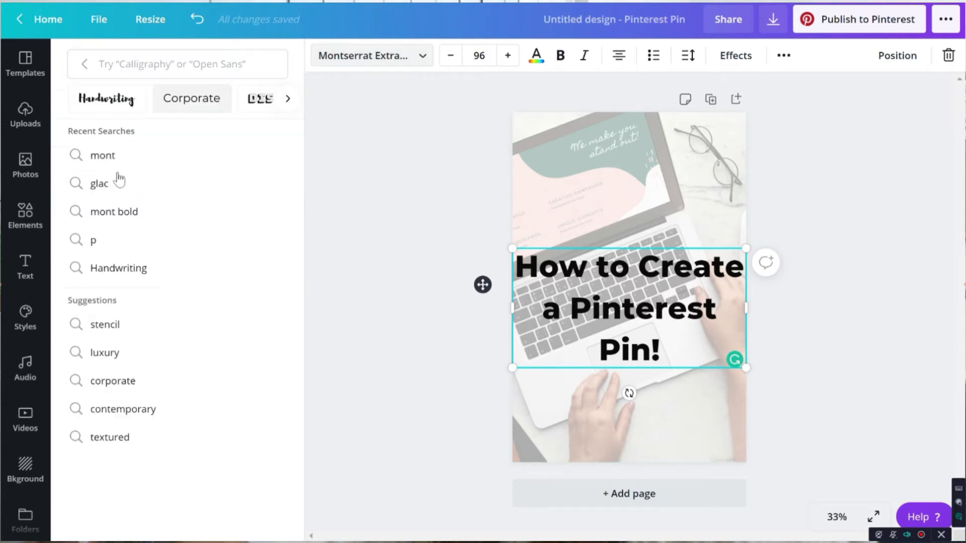
{"action": "double_click", "coordinate": [601, 310]}
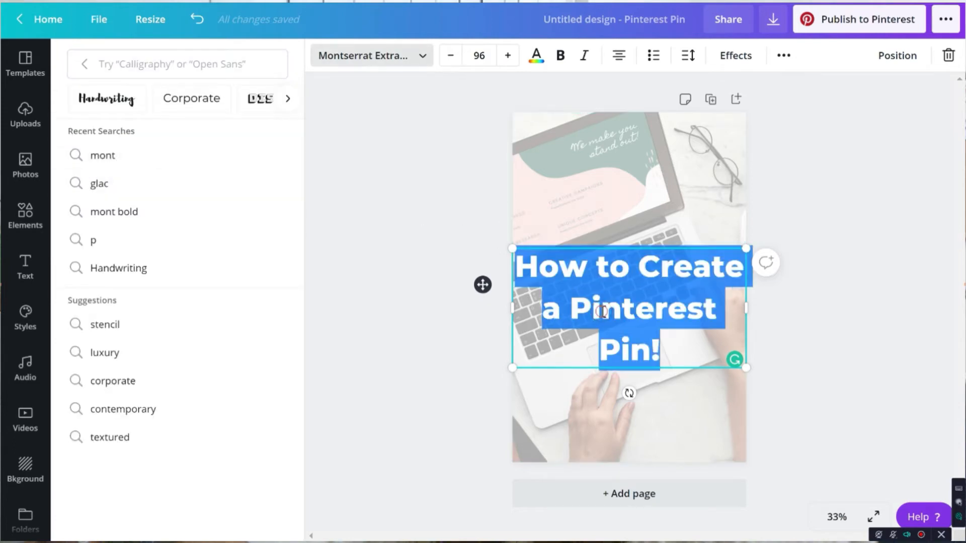
{"action": "left_click", "coordinate": [493, 55]}
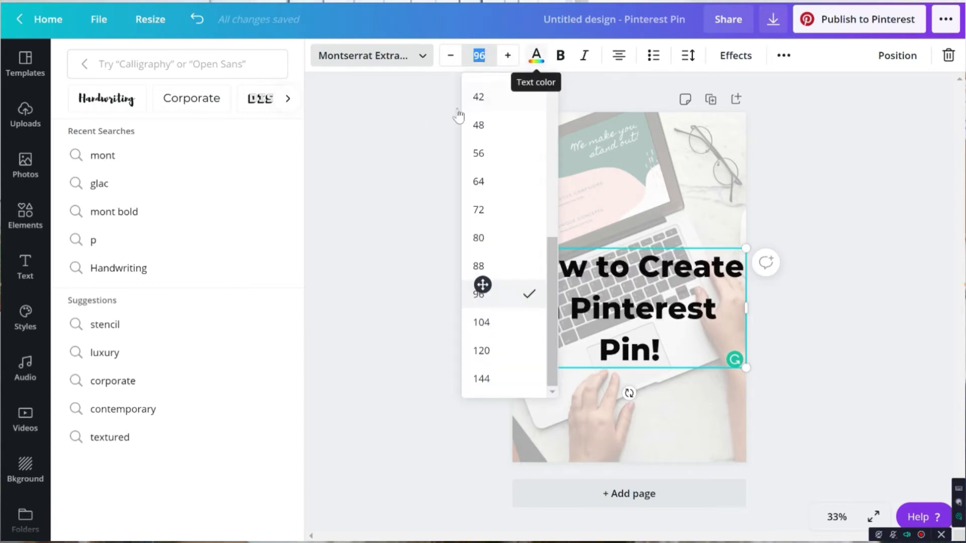
{"action": "left_click", "coordinate": [628, 391]}
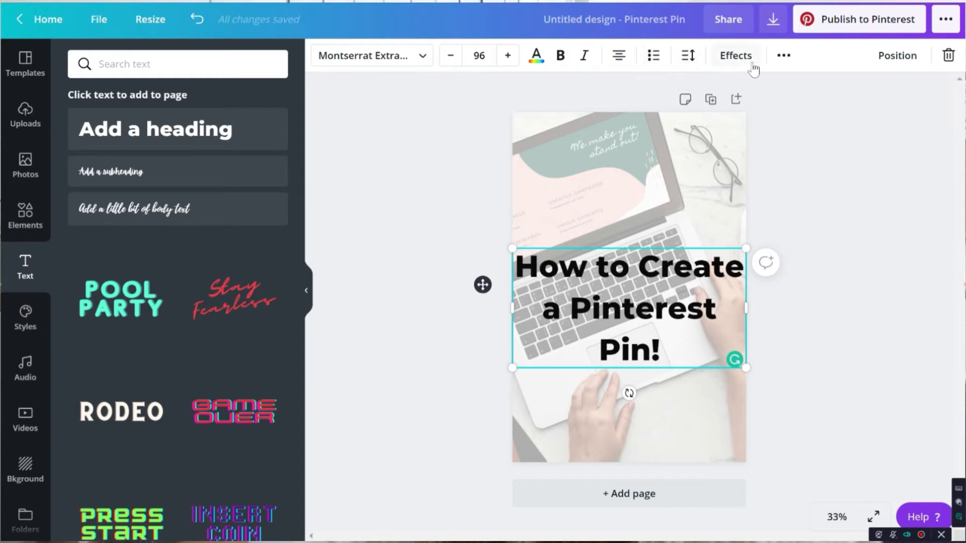
Delete the words "How to Create" from the heading, keeping "a Pinterest Pin!".
{"action": "left_click", "coordinate": [657, 285]}
{"action": "left_click", "coordinate": [657, 284]}
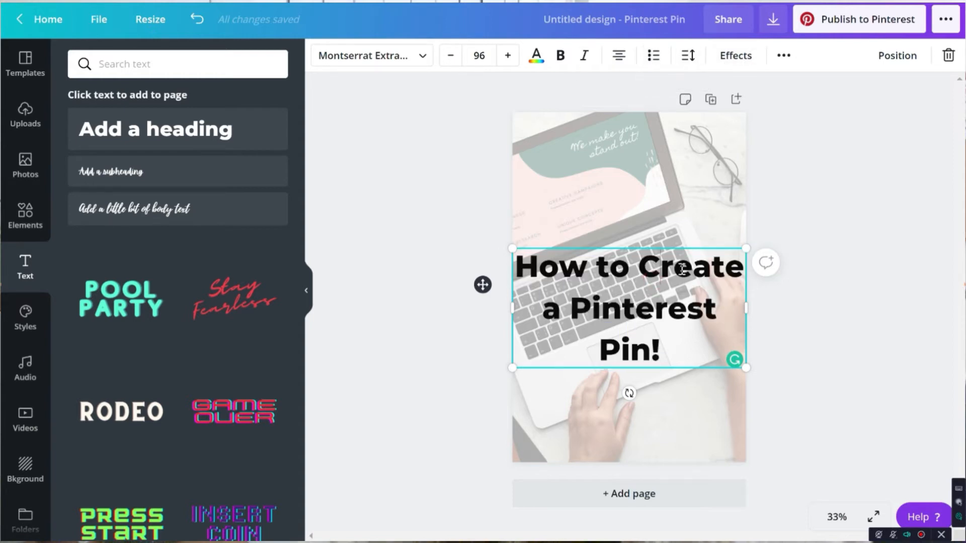
{"action": "left_click_drag", "start_coordinate": [741, 272], "coordinate": [532, 279]}
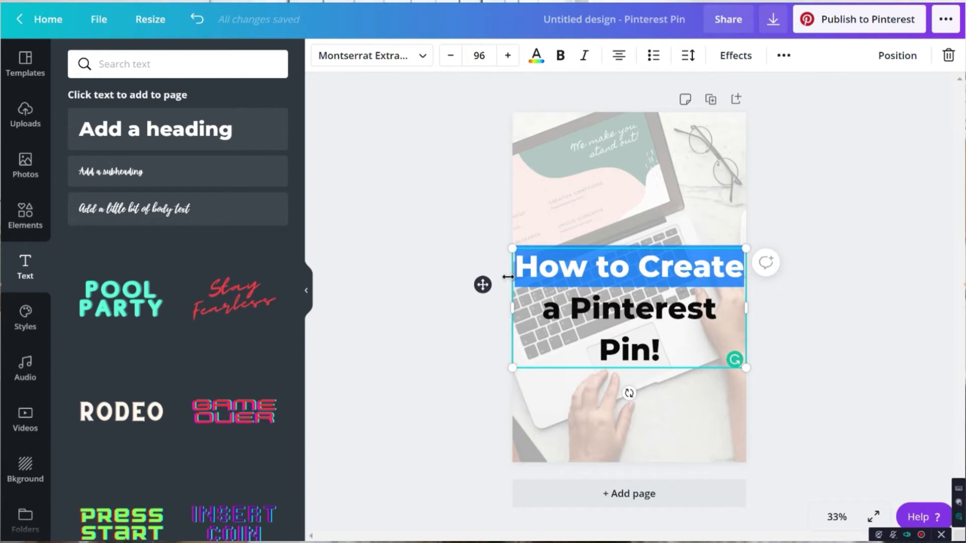
{"action": "key", "text": "BackSpace"}
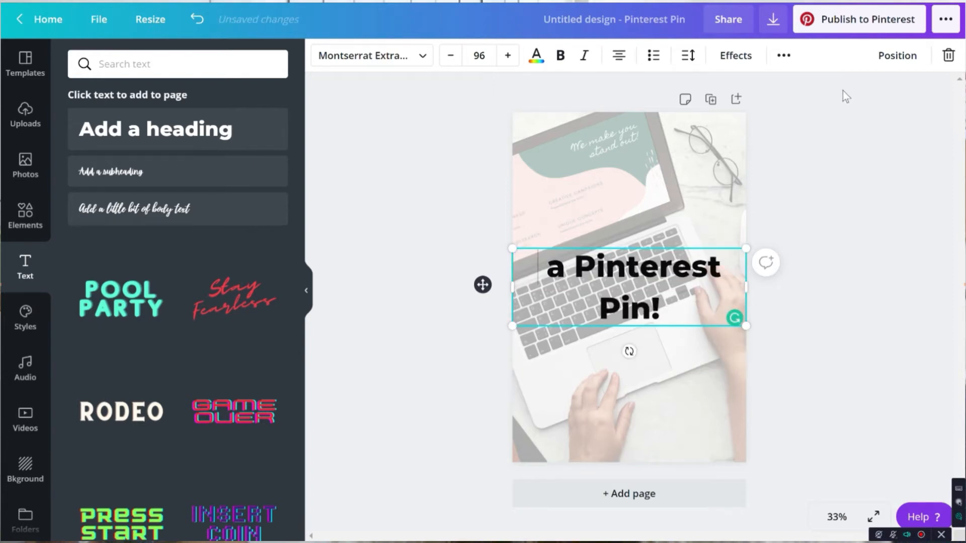
Duplicate the heading, place the copy near the page's upper edge and change its text to "How to Create".
{"action": "left_click", "coordinate": [783, 56]}
{"action": "left_click", "coordinate": [775, 90]}
{"action": "left_click_drag", "start_coordinate": [647, 297], "coordinate": [645, 194]}
{"action": "key", "text": "ctrl+a"}
{"action": "type", "text": "How to Create"}
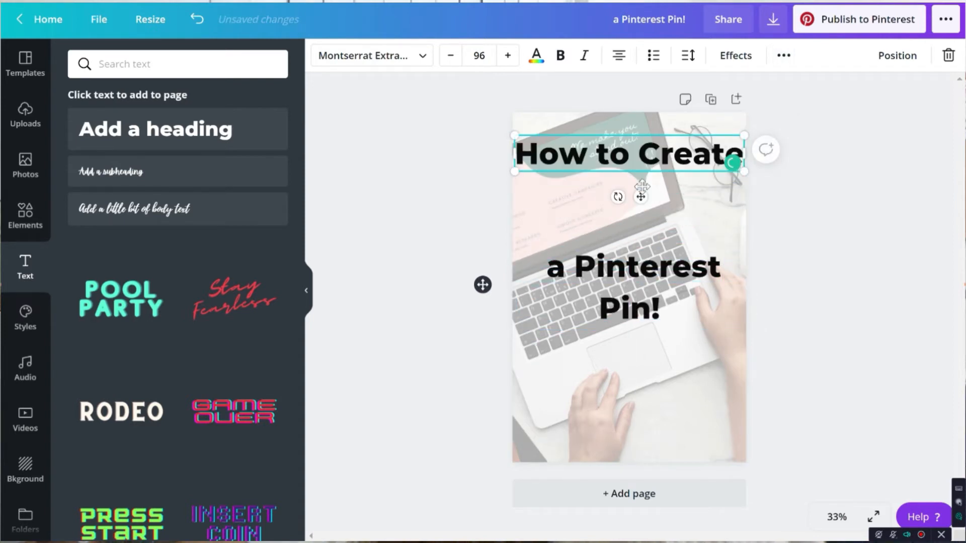
Convert the "How to Create" heading to uppercase and set its font size to 120.
{"action": "triple_click", "coordinate": [647, 160]}
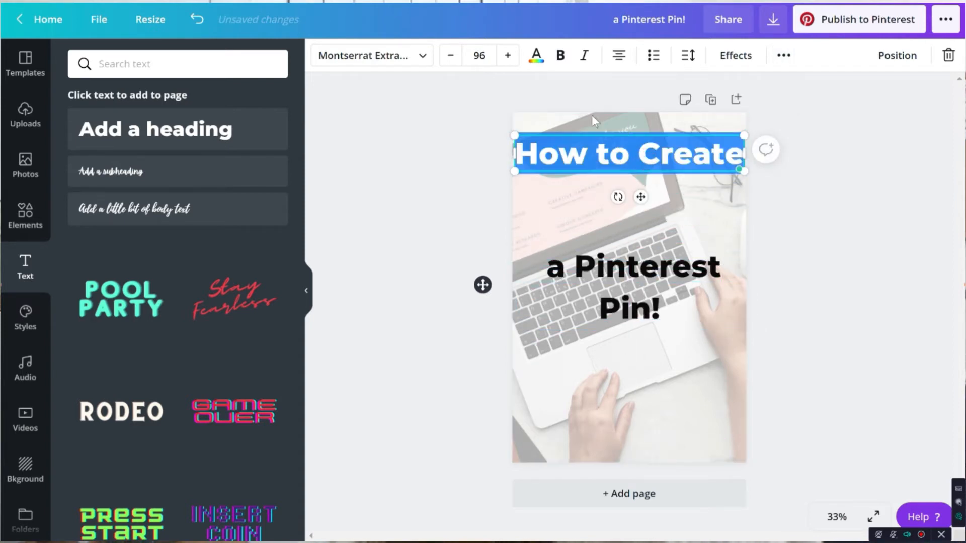
{"action": "left_click", "coordinate": [783, 56]}
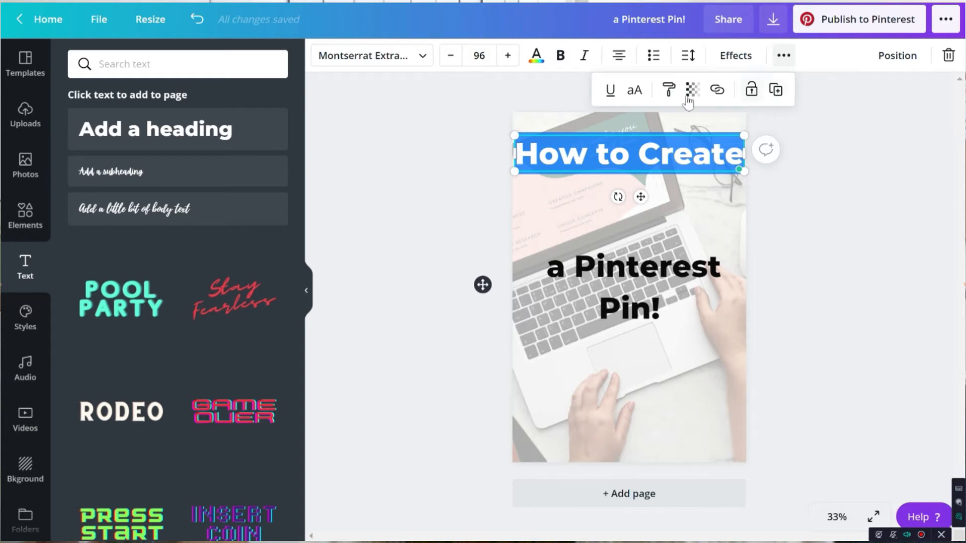
{"action": "left_click", "coordinate": [632, 92]}
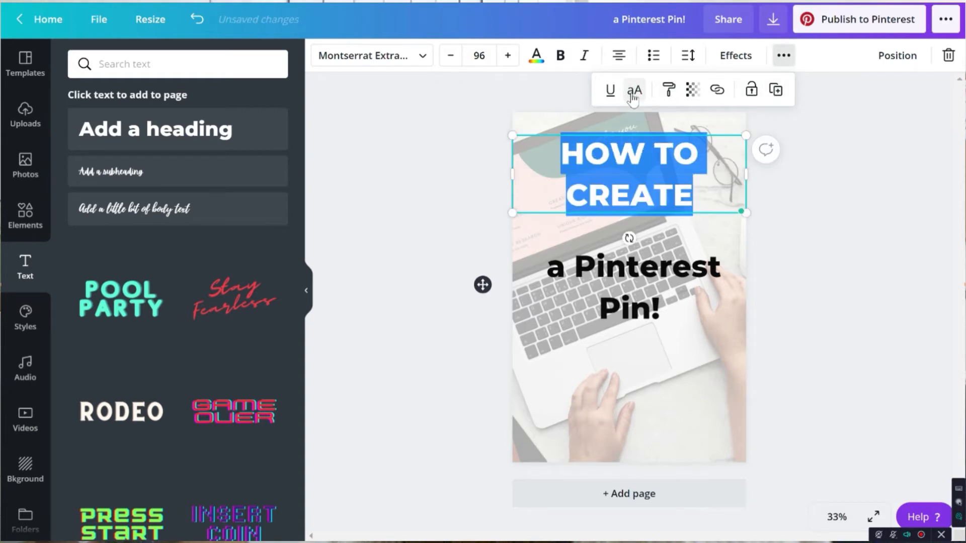
{"action": "left_click", "coordinate": [477, 57]}
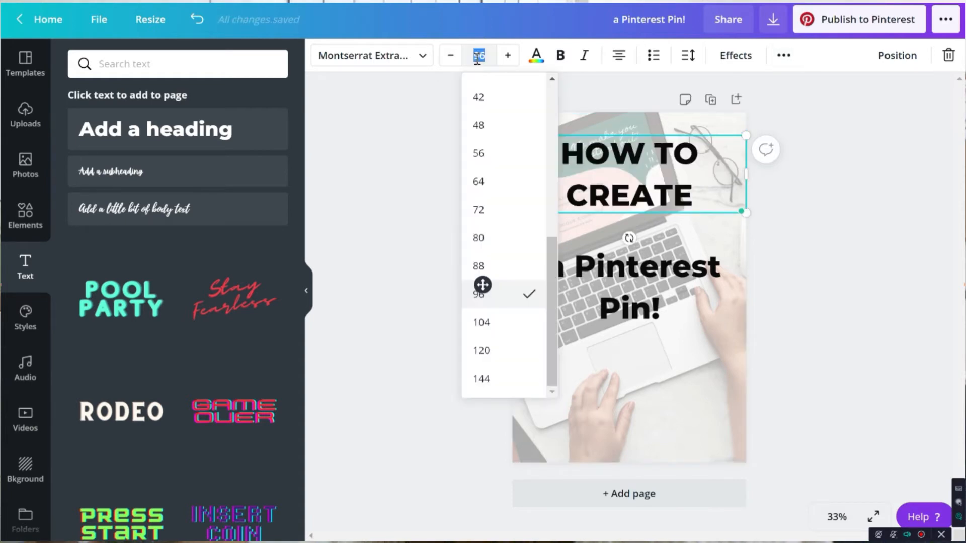
{"action": "type", "text": "120"}
{"action": "key", "text": "Return"}
{"action": "left_click", "coordinate": [540, 284]}
Change the font of "a Pinterest Pin!" to Apricots, found among the Handwriting fonts.
{"action": "left_click", "coordinate": [642, 293]}
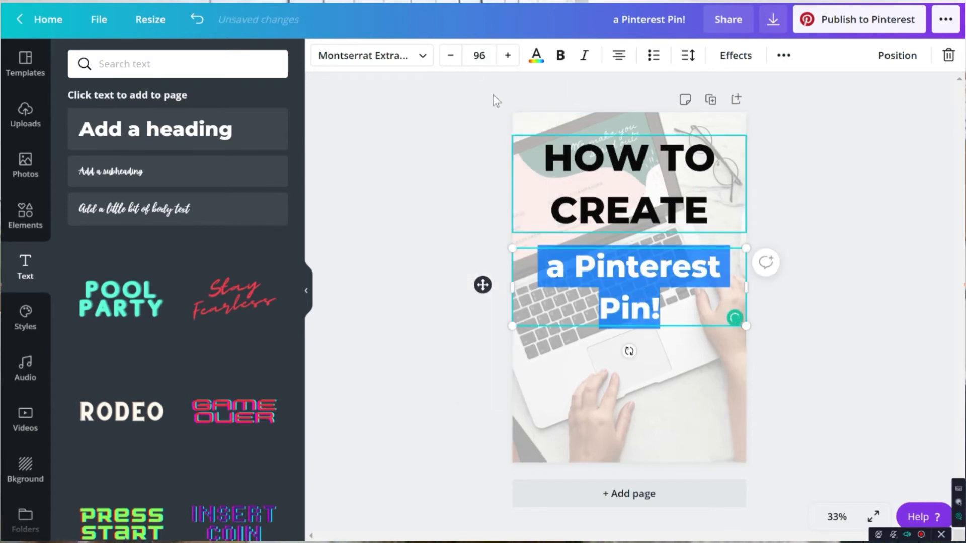
{"action": "left_click", "coordinate": [362, 55]}
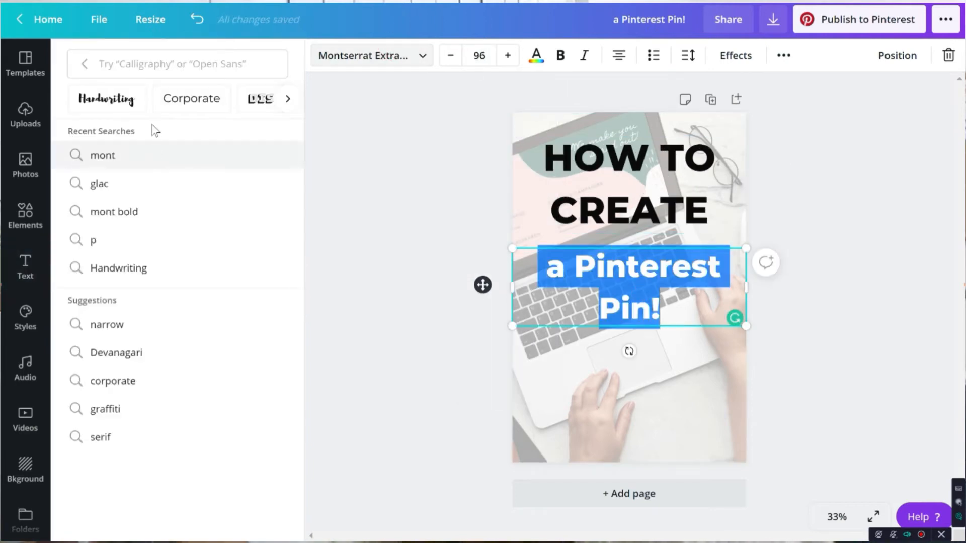
{"action": "left_click", "coordinate": [151, 65]}
{"action": "left_click", "coordinate": [130, 107]}
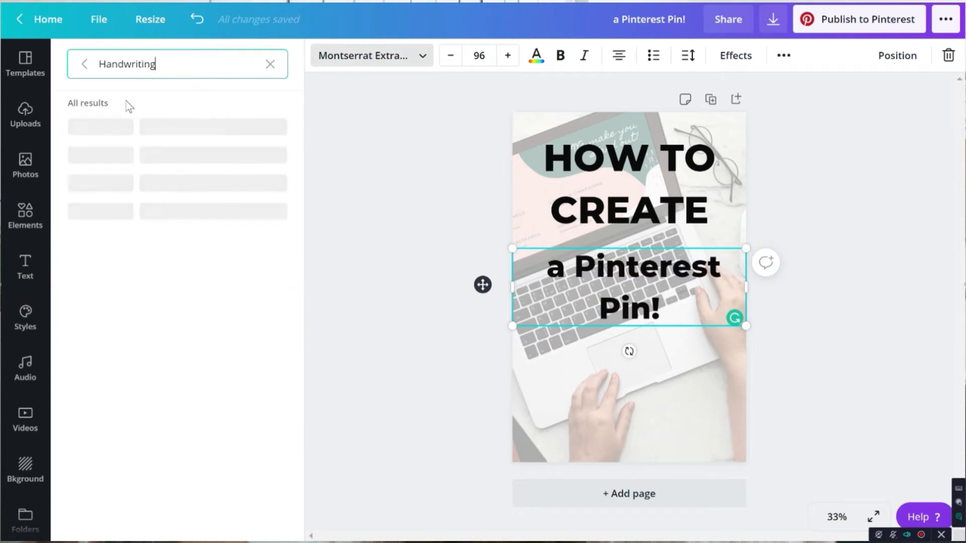
{"action": "left_click", "coordinate": [150, 196]}
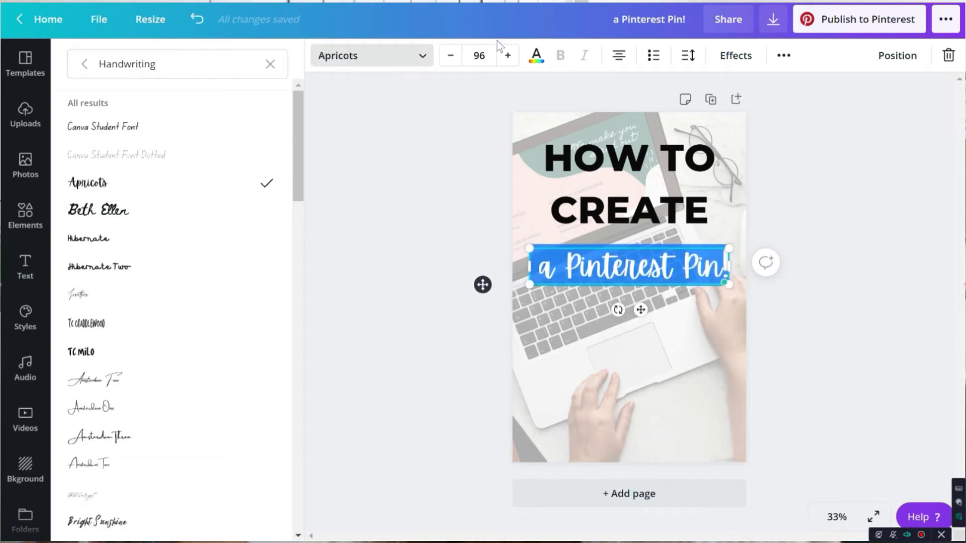
Set the font size of "a Pinterest Pin!" to 120.
{"action": "left_click", "coordinate": [482, 54]}
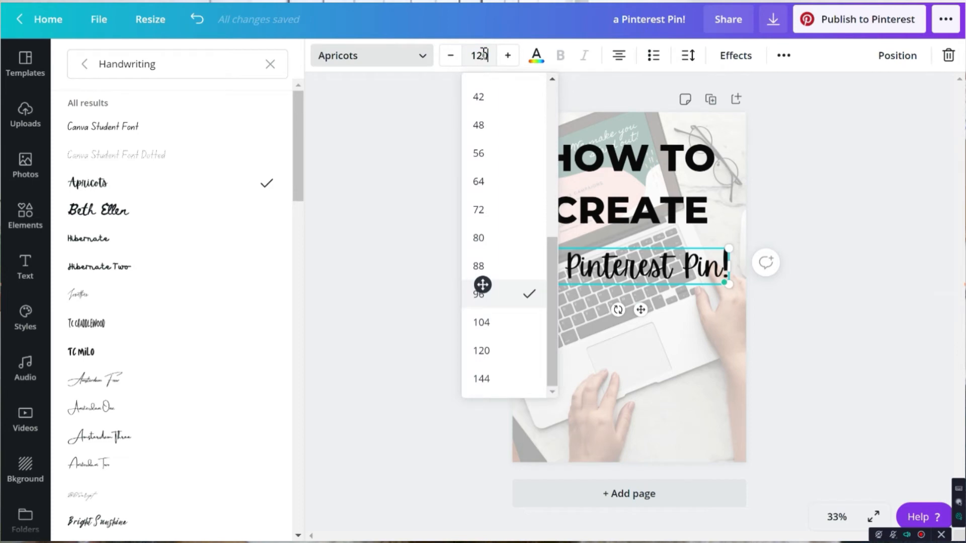
{"action": "type", "text": "120"}
{"action": "key", "text": "Return"}
{"action": "left_click", "coordinate": [679, 324]}
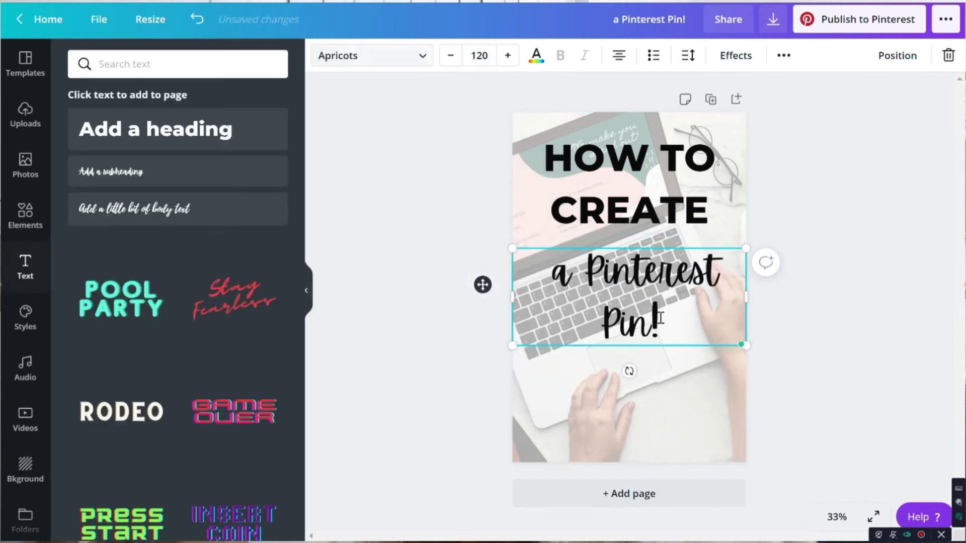
Move "a Pinterest Pin!" and "HOW TO CREATE" down the page, keeping both centered horizontally.
{"action": "left_click", "coordinate": [833, 337]}
{"action": "left_click_drag", "start_coordinate": [622, 332], "coordinate": [622, 385]}
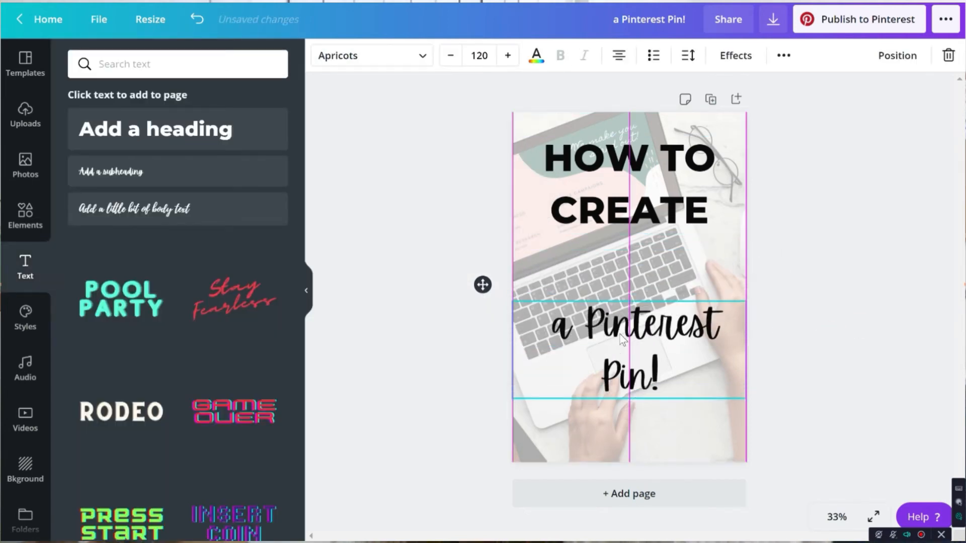
{"action": "left_click_drag", "start_coordinate": [624, 187], "coordinate": [624, 234]}
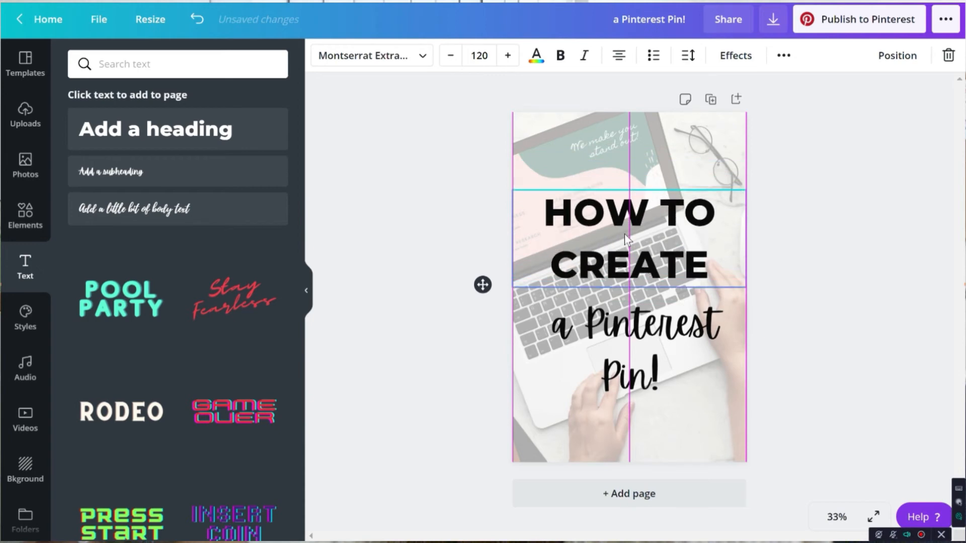
Shrink the white overlay to leave a photo border on all sides and set its transparency to 85.
{"action": "left_click", "coordinate": [624, 152]}
{"action": "left_click_drag", "start_coordinate": [513, 113], "coordinate": [532, 142]}
{"action": "left_click_drag", "start_coordinate": [742, 454], "coordinate": [729, 439]}
{"action": "left_click_drag", "start_coordinate": [647, 432], "coordinate": [625, 429]}
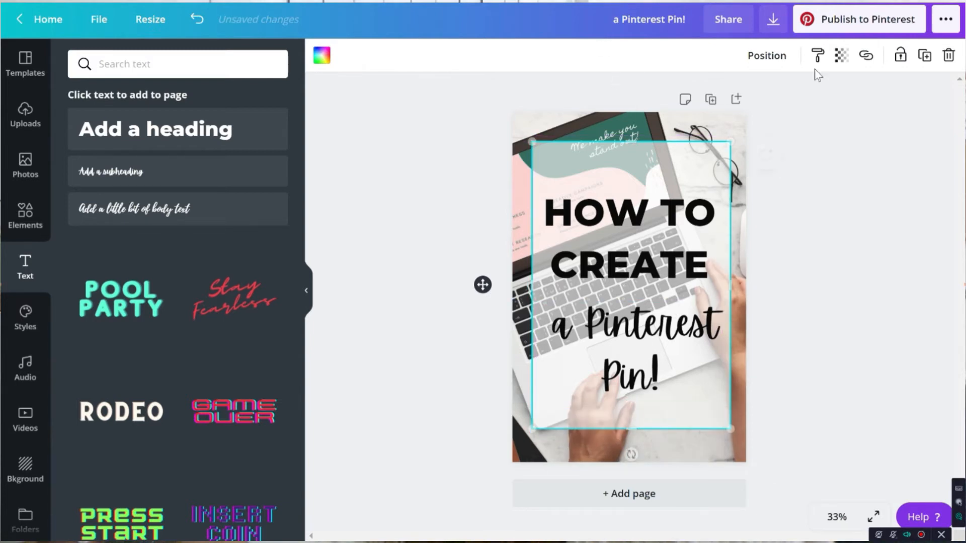
{"action": "left_click", "coordinate": [841, 56]}
{"action": "left_click_drag", "start_coordinate": [768, 100], "coordinate": [782, 101]}
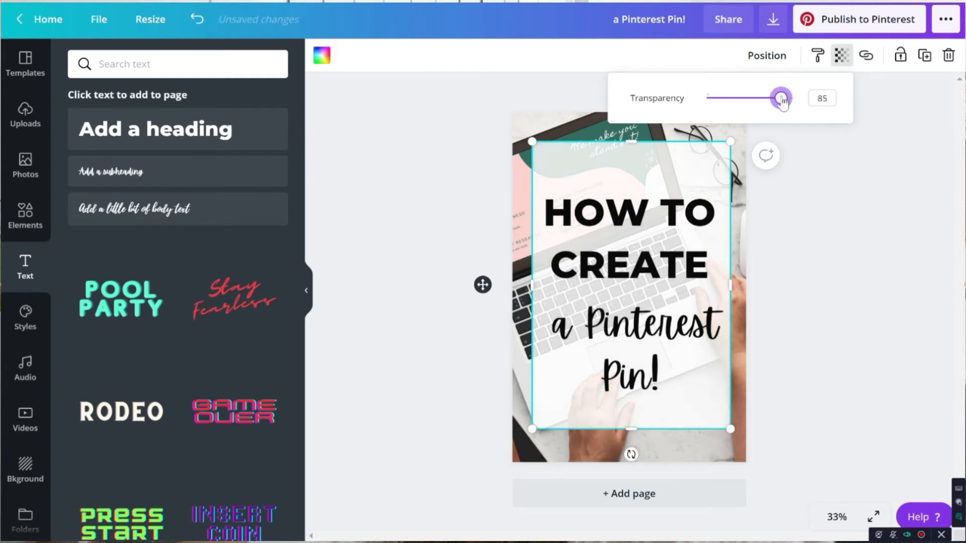
Narrow the "a Pinterest Pin!" and "HOW TO CREATE" text boxes to the width of the white overlay.
{"action": "left_click", "coordinate": [632, 342]}
{"action": "mouse_move", "coordinate": [515, 347]}
{"action": "left_mouse_down"}
{"action": "mouse_move", "coordinate": [539, 349]}
{"action": "mouse_move", "coordinate": [531, 345]}
{"action": "left_mouse_up"}
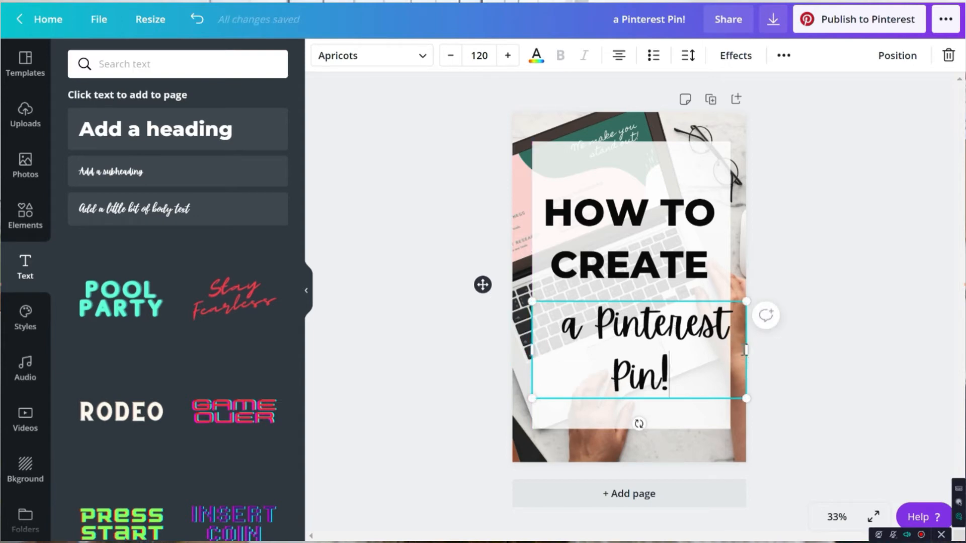
{"action": "left_click_drag", "start_coordinate": [746, 351], "coordinate": [731, 350]}
{"action": "left_click", "coordinate": [551, 240]}
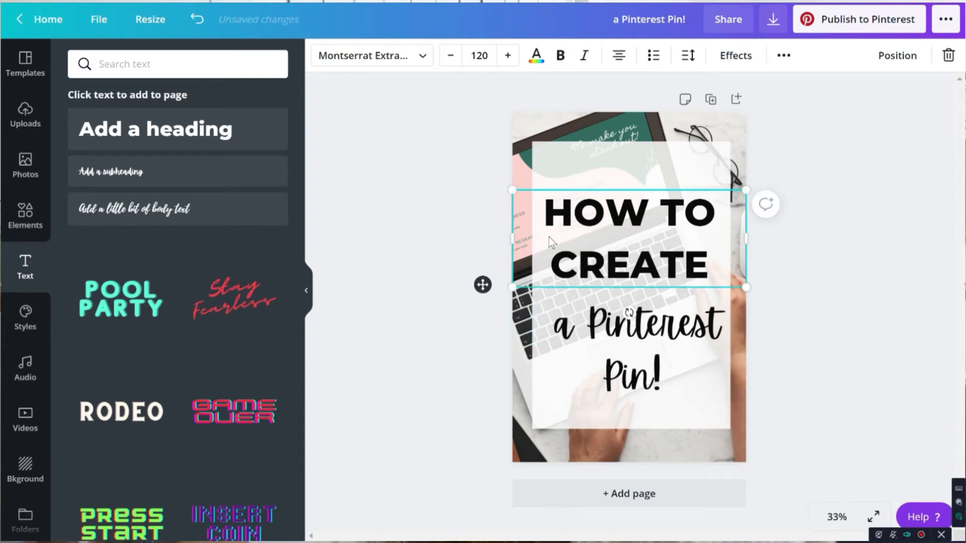
{"action": "left_click_drag", "start_coordinate": [512, 238], "coordinate": [531, 239]}
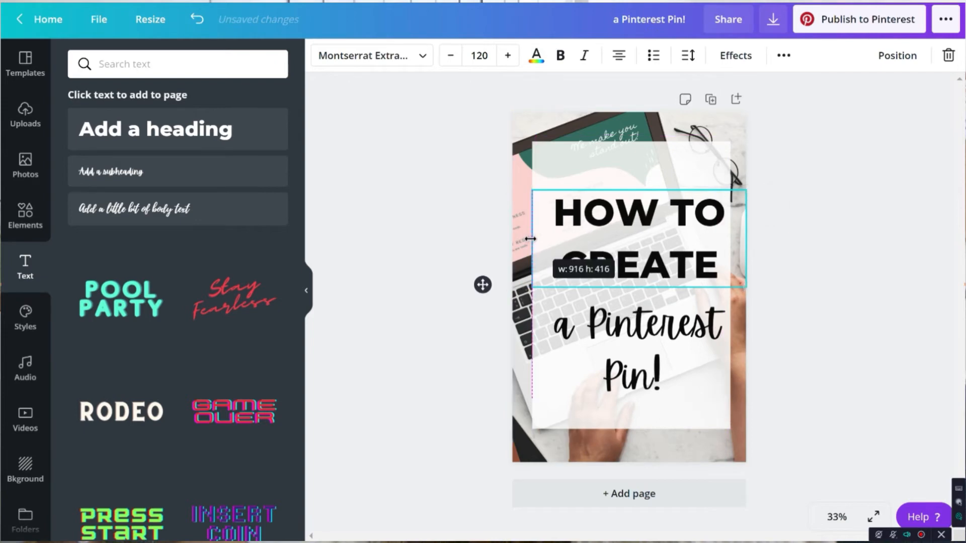
{"action": "left_click_drag", "start_coordinate": [749, 238], "coordinate": [729, 238]}
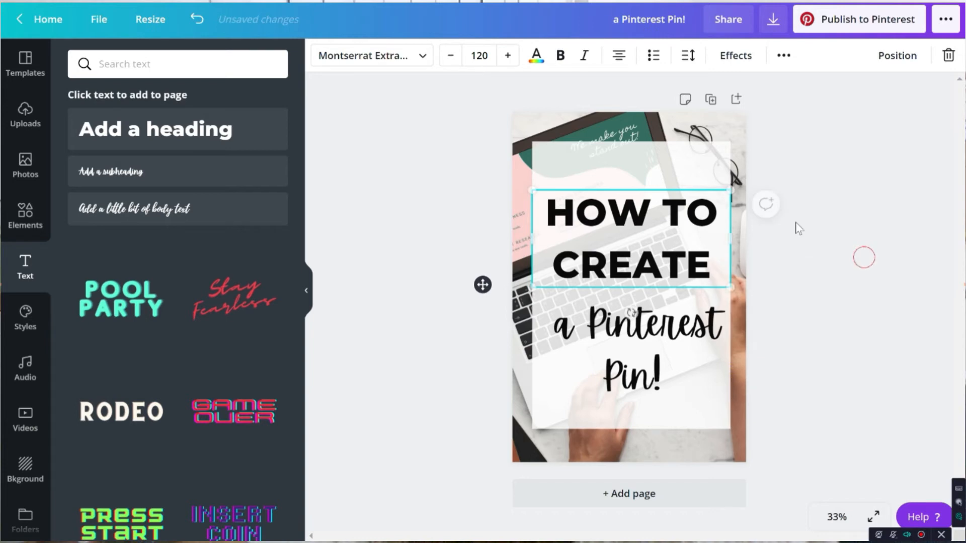
Color the word "CREATE" in the heading purple.
{"action": "double_click", "coordinate": [631, 257]}
{"action": "left_click", "coordinate": [536, 55]}
{"action": "left_click", "coordinate": [267, 375]}
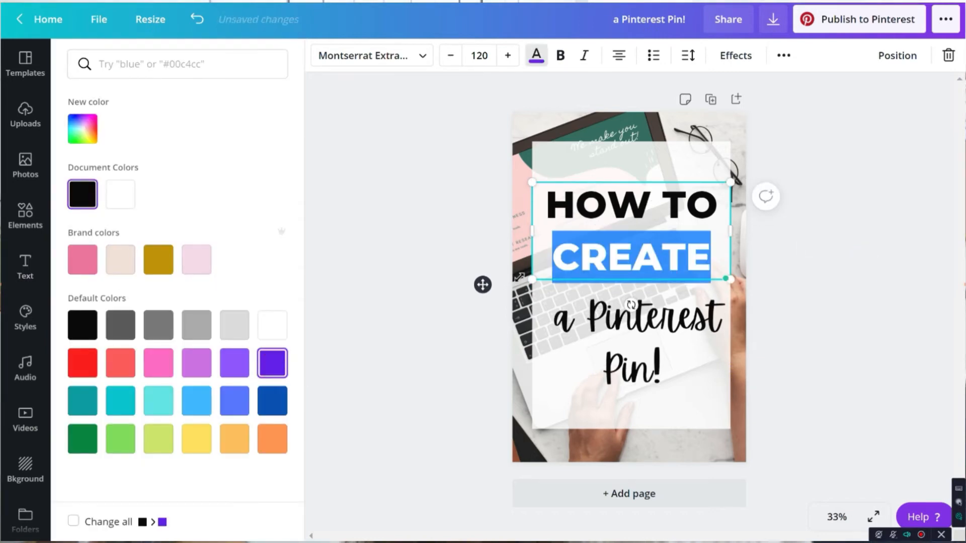
{"action": "left_click", "coordinate": [427, 291]}
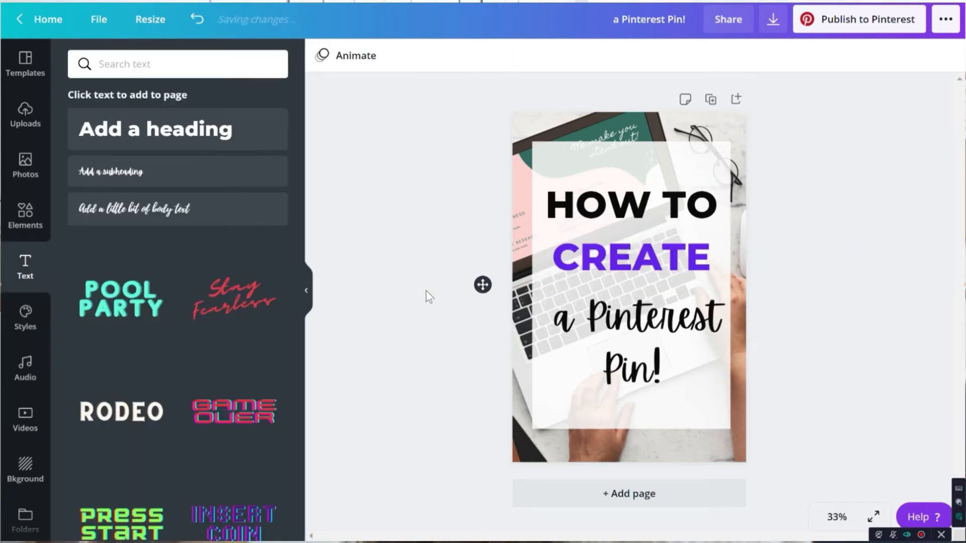
Color "a Pinterest Pin!" purple and set the word "CREATE" back to black.
{"action": "left_click", "coordinate": [623, 326]}
{"action": "left_click", "coordinate": [623, 325]}
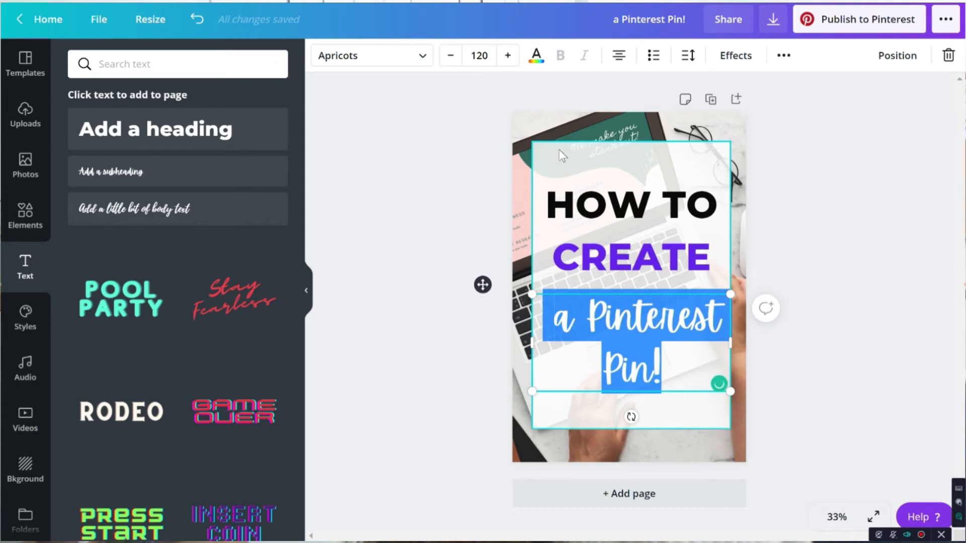
{"action": "left_click", "coordinate": [536, 55]}
{"action": "left_click", "coordinate": [132, 201]}
{"action": "left_click", "coordinate": [401, 270]}
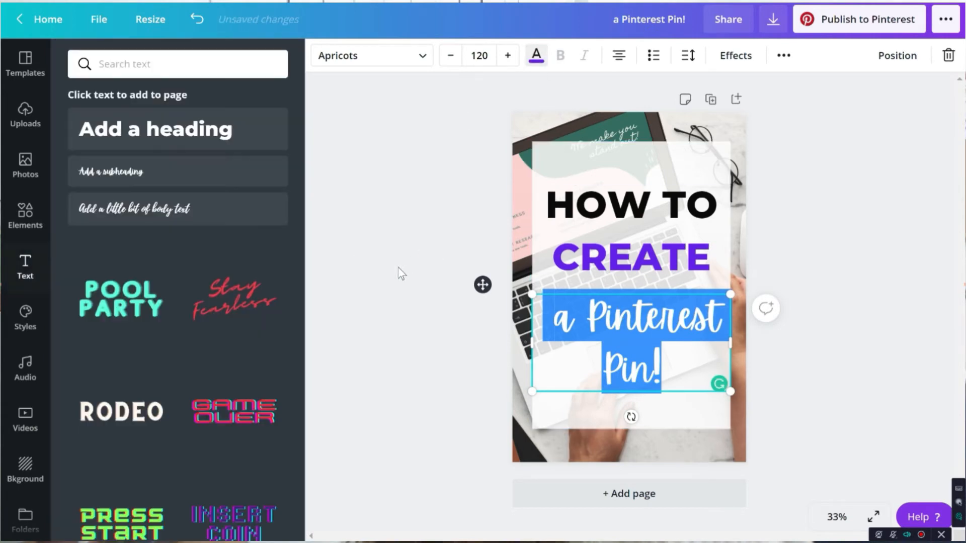
{"action": "double_click", "coordinate": [666, 262]}
Add a square shape and reshape it into a thin strip spanning the full width of the page's lower edge.
{"action": "left_click", "coordinate": [25, 216]}
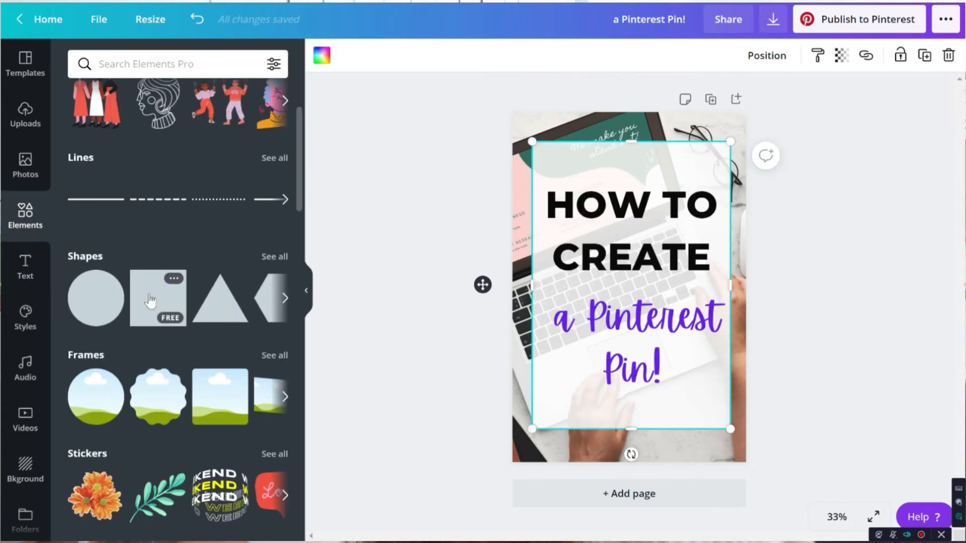
{"action": "left_click", "coordinate": [158, 298]}
{"action": "left_click_drag", "start_coordinate": [627, 290], "coordinate": [579, 401]}
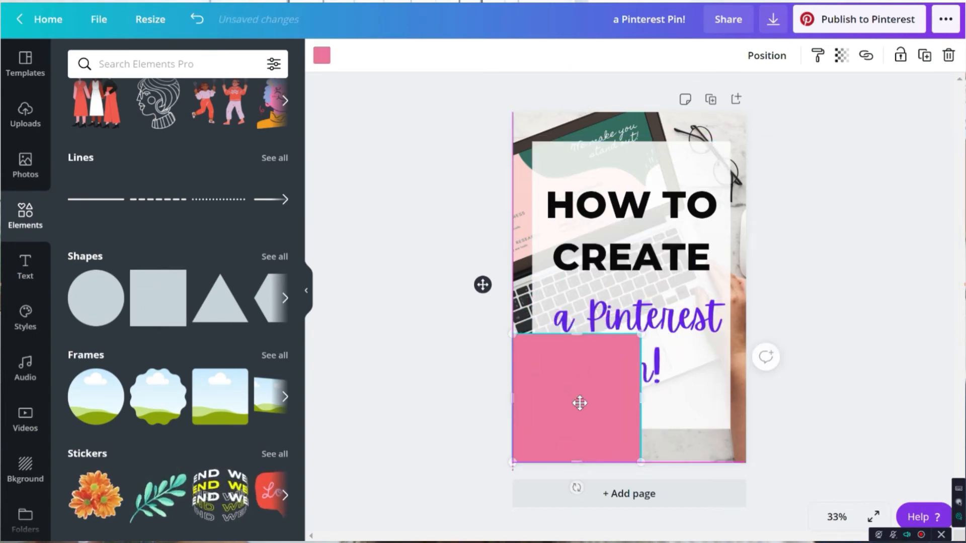
{"action": "left_click_drag", "start_coordinate": [645, 409], "coordinate": [747, 402]}
{"action": "left_click_drag", "start_coordinate": [649, 342], "coordinate": [646, 460]}
Change the strip's color to white.
{"action": "left_click", "coordinate": [322, 56]}
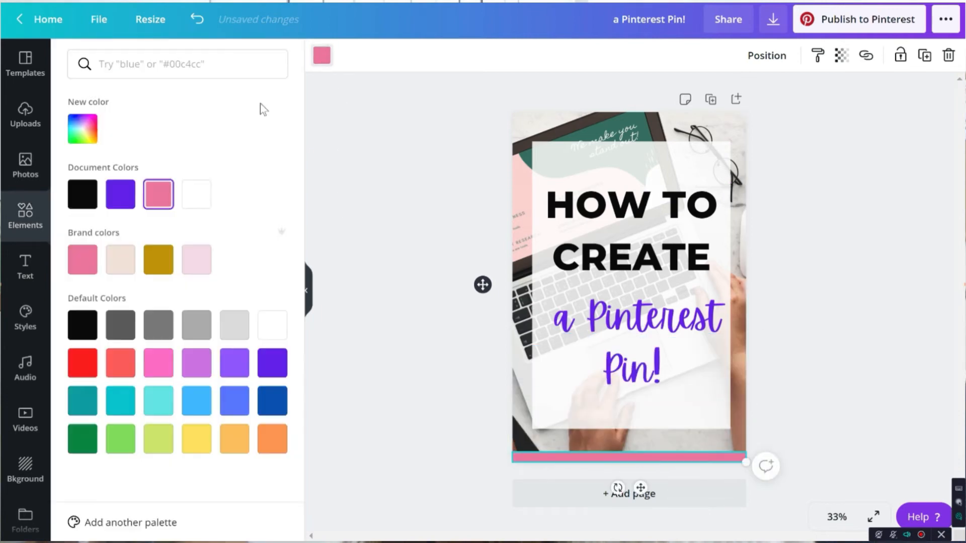
{"action": "left_click", "coordinate": [197, 195]}
{"action": "left_click", "coordinate": [418, 333]}
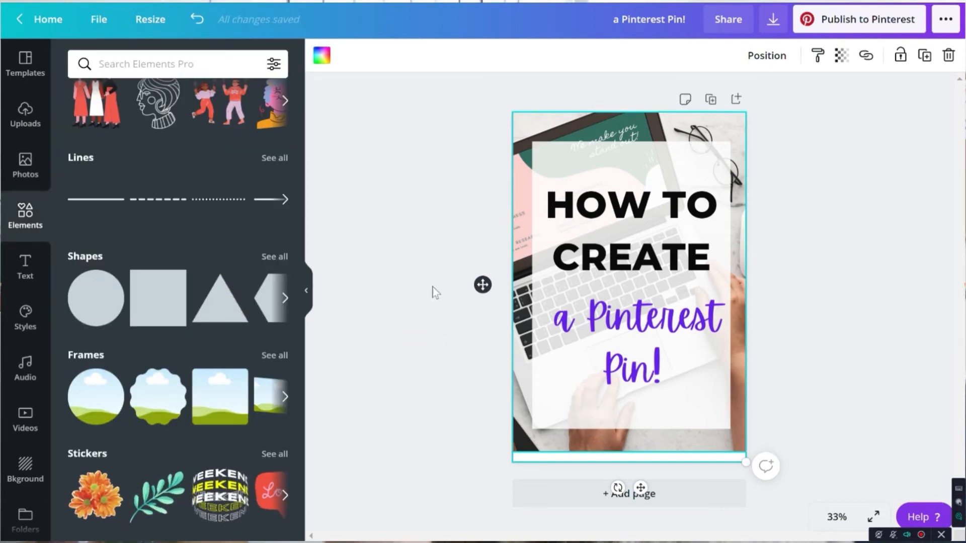
{"action": "left_click", "coordinate": [25, 263]}
{"action": "left_click", "coordinate": [151, 129]}
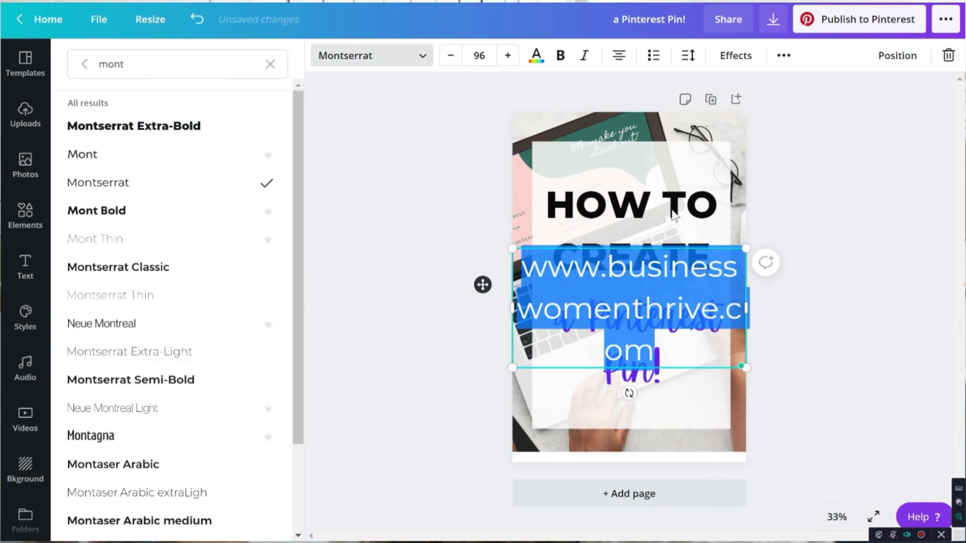
{"action": "left_click", "coordinate": [477, 56]}
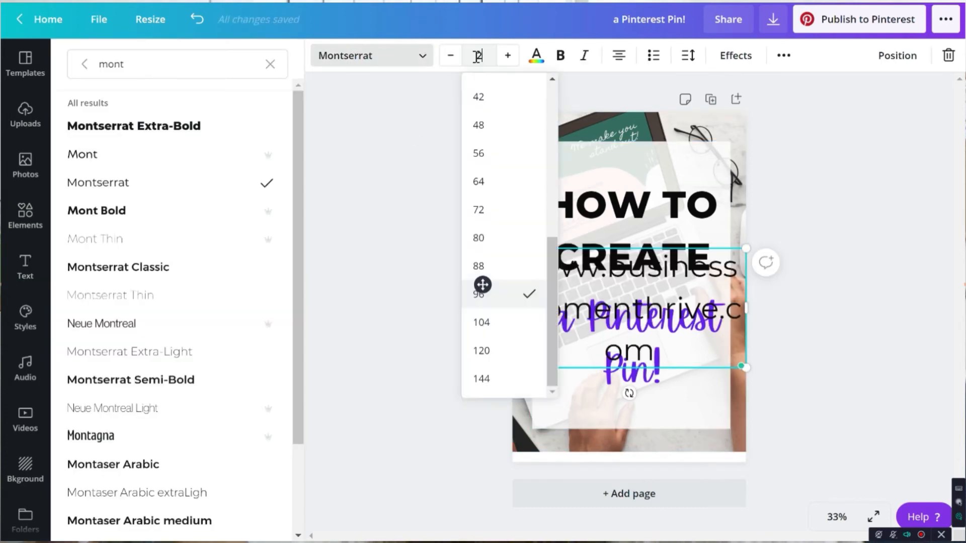
{"action": "left_click", "coordinate": [889, 271]}
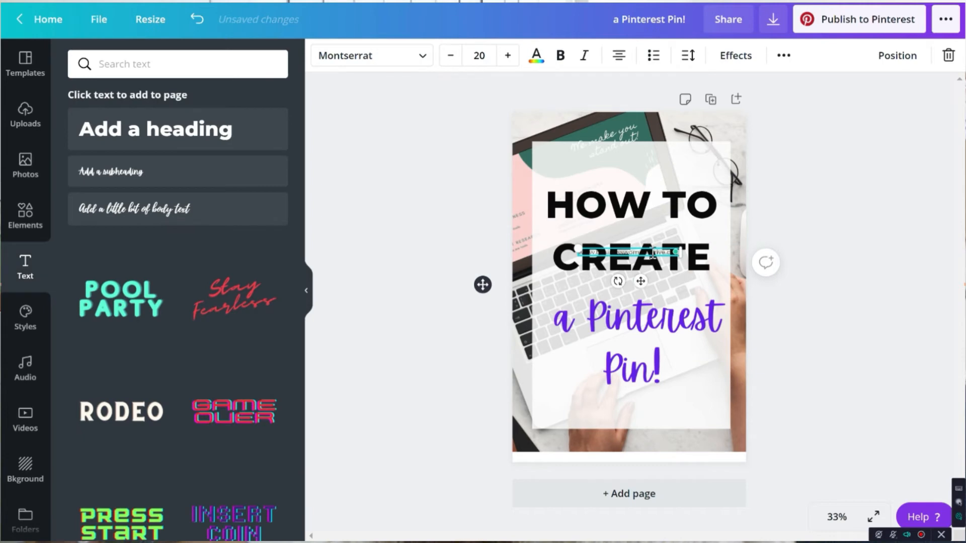
{"action": "left_click", "coordinate": [786, 263]}
{"action": "left_click", "coordinate": [628, 458]}
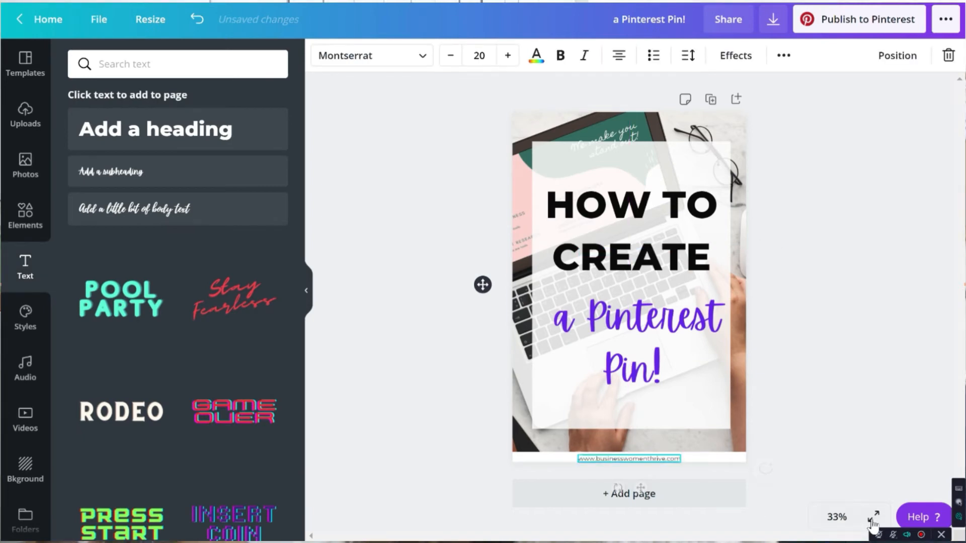
Widen the website text box in the footer so it spans the full width of the white strip.
{"action": "left_click", "coordinate": [836, 517]}
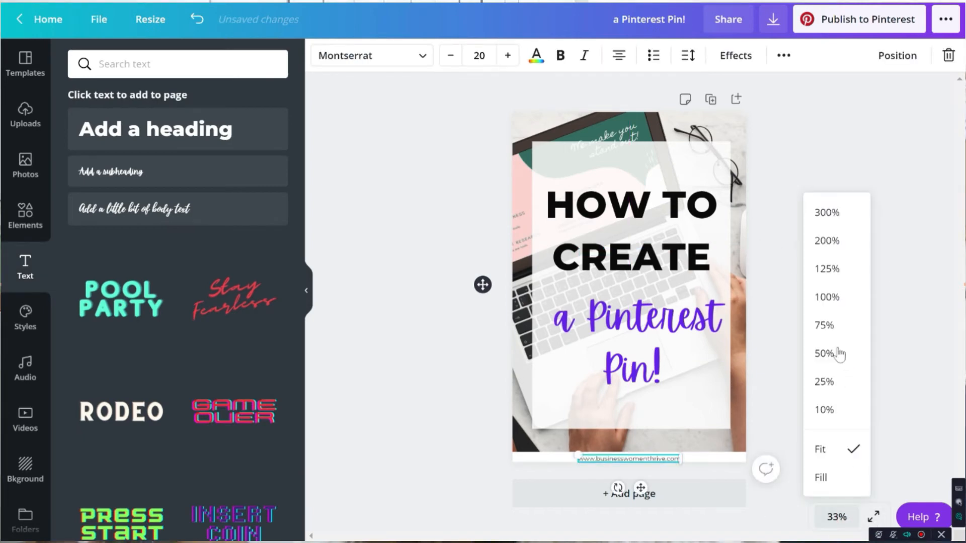
{"action": "left_click", "coordinate": [767, 376]}
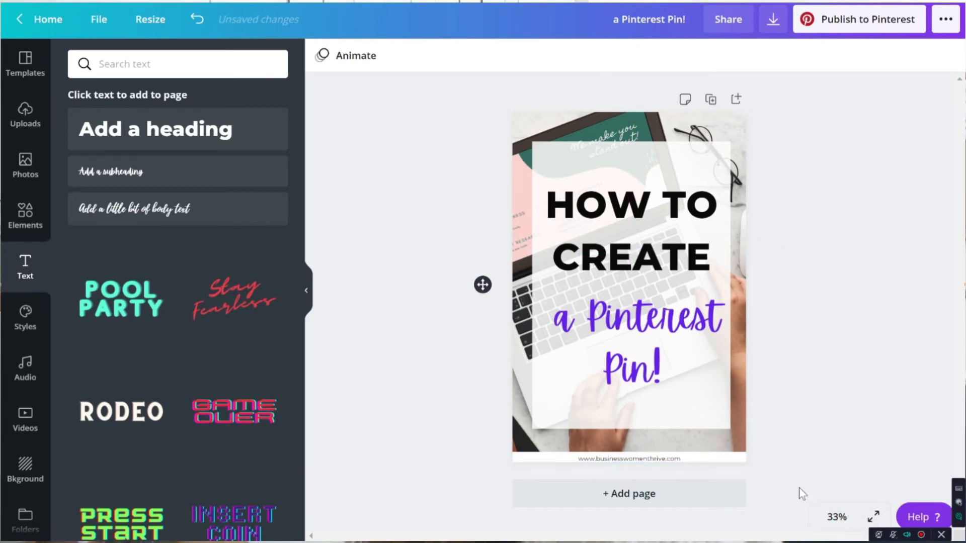
{"action": "left_click", "coordinate": [836, 517]}
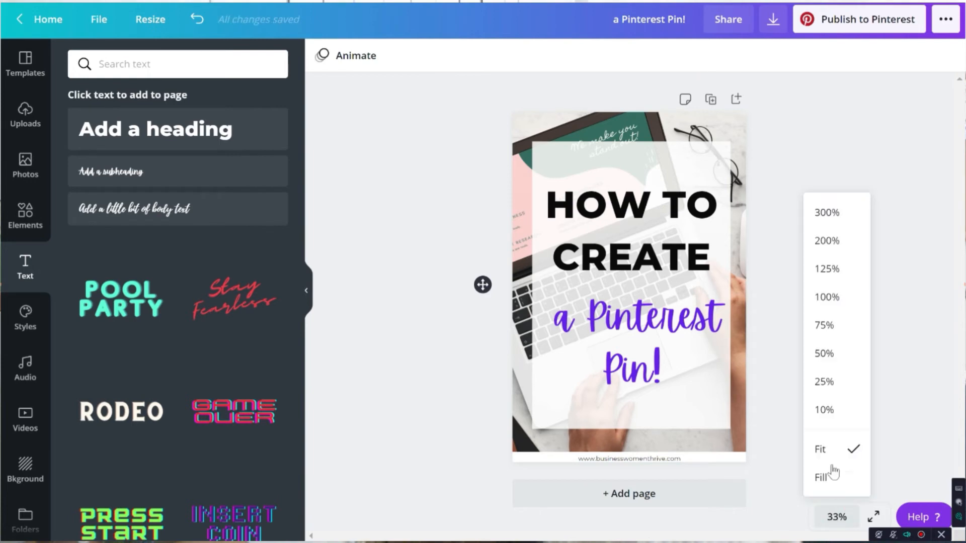
{"action": "left_click", "coordinate": [836, 299]}
{"action": "scroll", "coordinate": [795, 279], "scroll_direction": "down", "scroll_amount": 5}
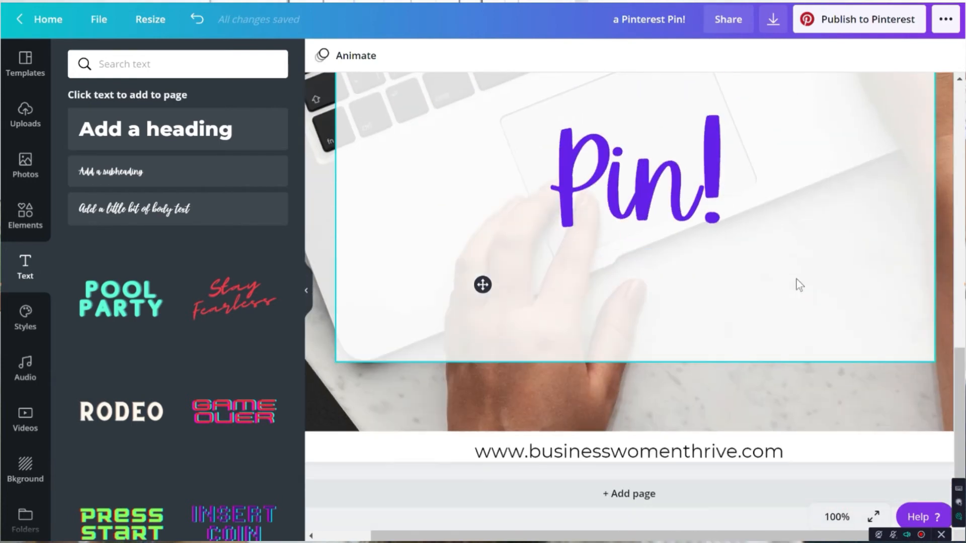
{"action": "left_click", "coordinate": [837, 516]}
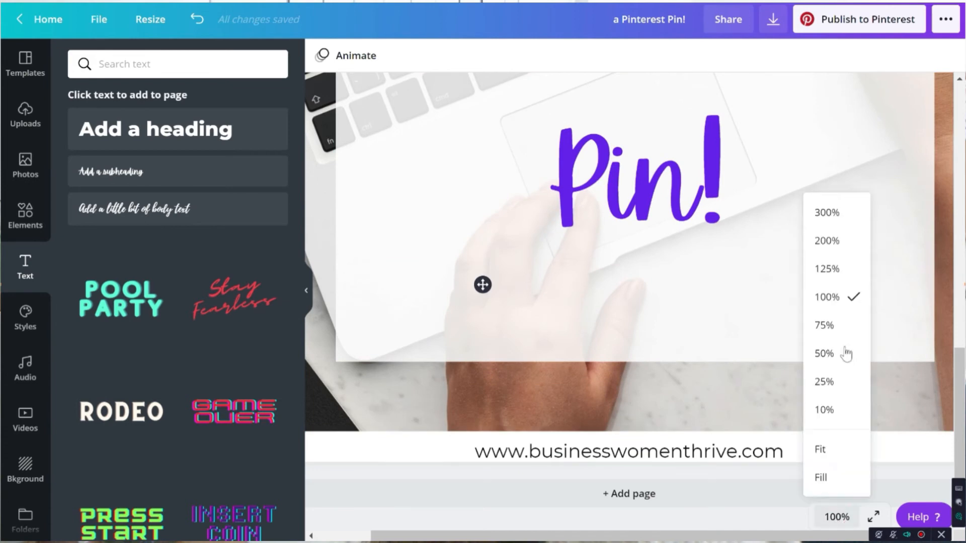
{"action": "left_click", "coordinate": [832, 319]}
{"action": "left_click", "coordinate": [698, 451]}
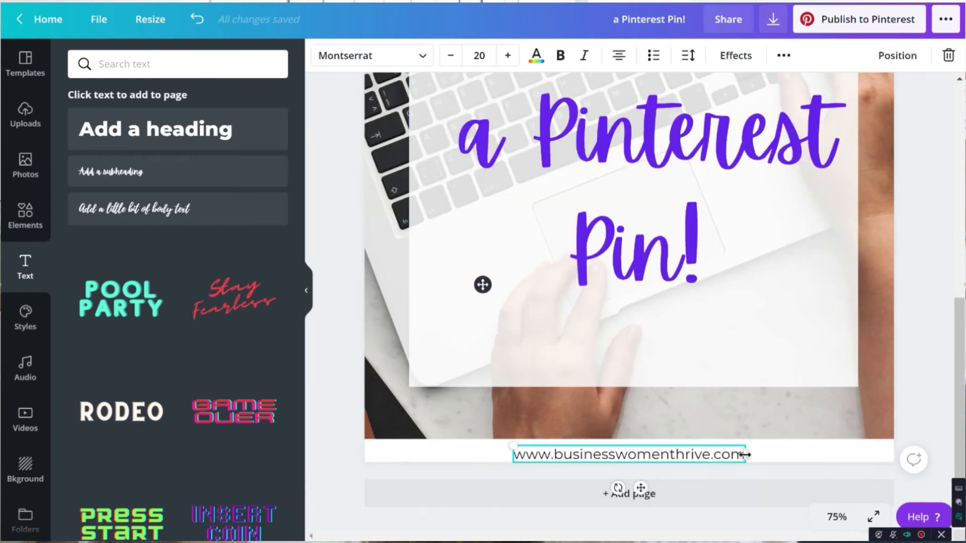
{"action": "left_click_drag", "start_coordinate": [745, 454], "coordinate": [893, 461]}
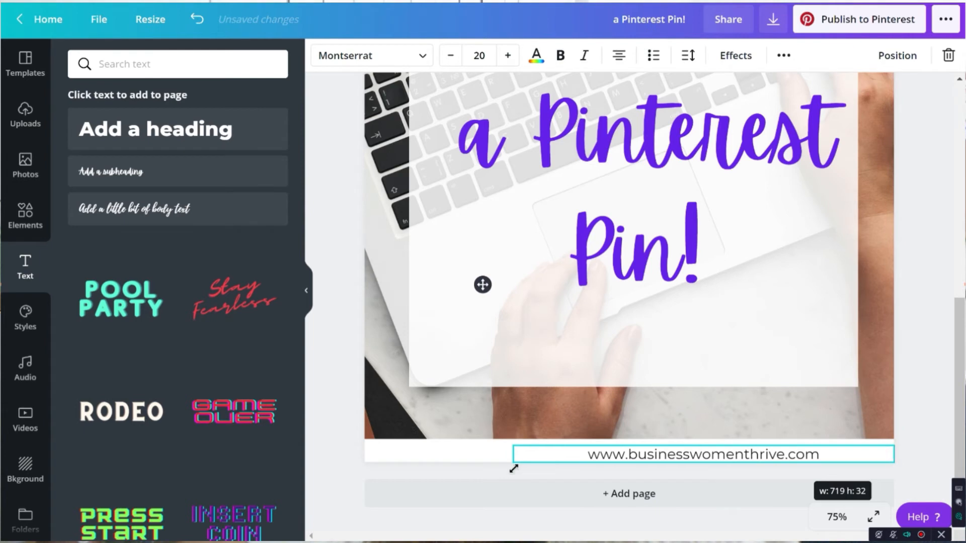
{"action": "left_click_drag", "start_coordinate": [512, 456], "coordinate": [364, 455]}
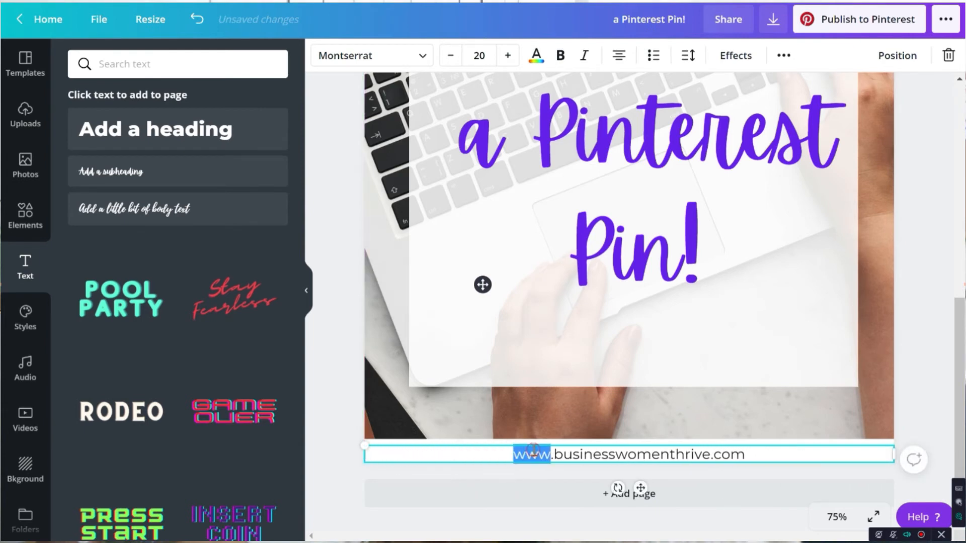
Make the whole website text in the footer bold and convert it to uppercase.
{"action": "key", "text": "ctrl+a"}
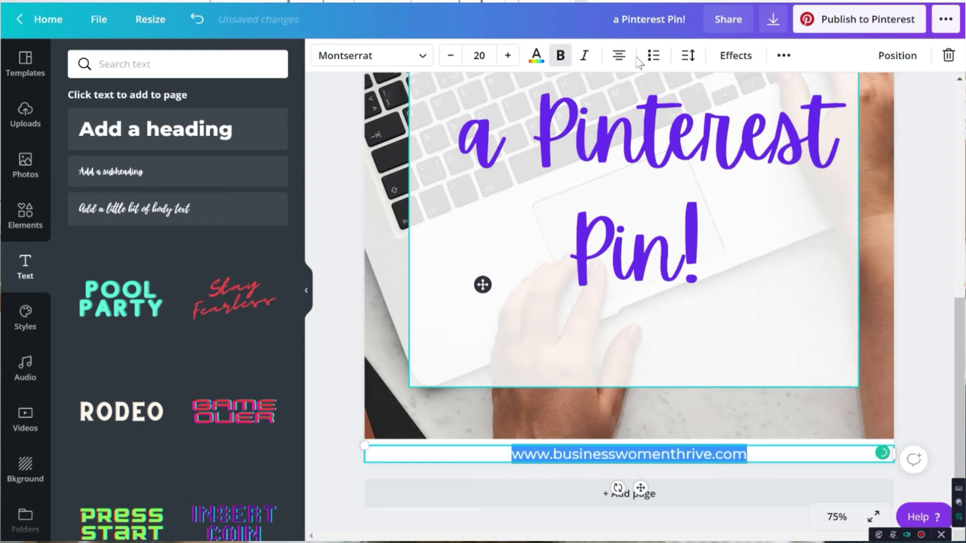
{"action": "left_click", "coordinate": [783, 56]}
{"action": "left_click", "coordinate": [635, 90]}
{"action": "left_click", "coordinate": [925, 324]}
{"action": "left_click", "coordinate": [834, 518]}
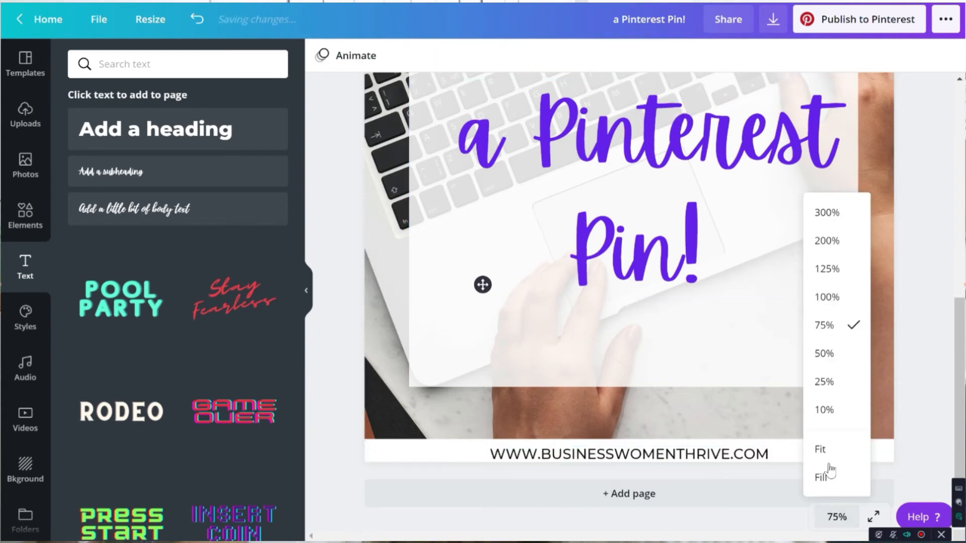
{"action": "left_click", "coordinate": [826, 453]}
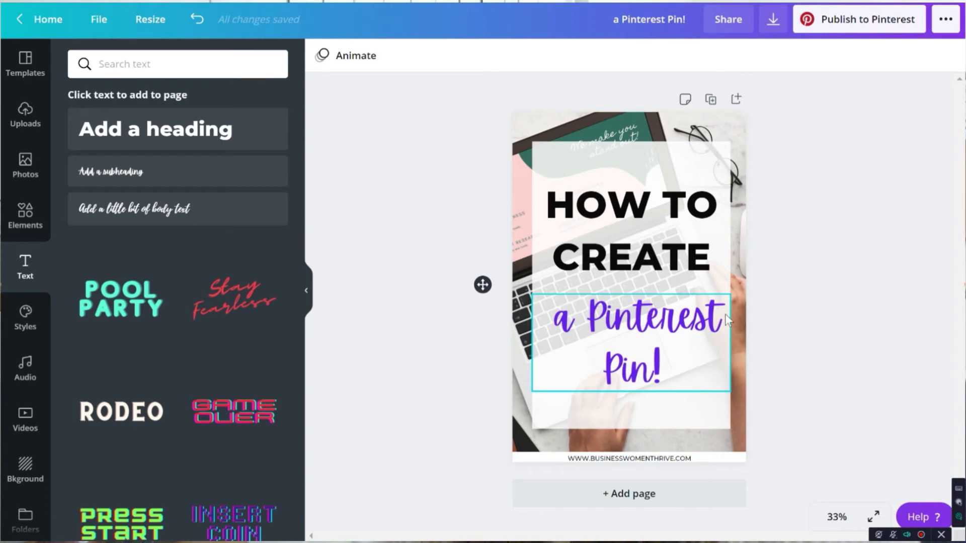
Download the finished pin design as a PNG image.
{"action": "left_click", "coordinate": [773, 22]}
{"action": "left_click", "coordinate": [768, 115]}
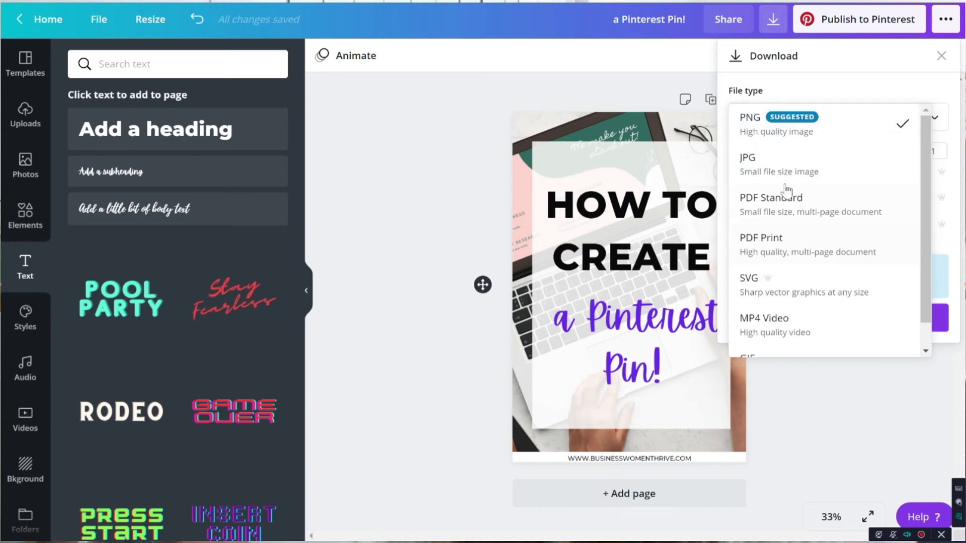
{"action": "left_click", "coordinate": [785, 132]}
{"action": "left_click", "coordinate": [820, 333]}
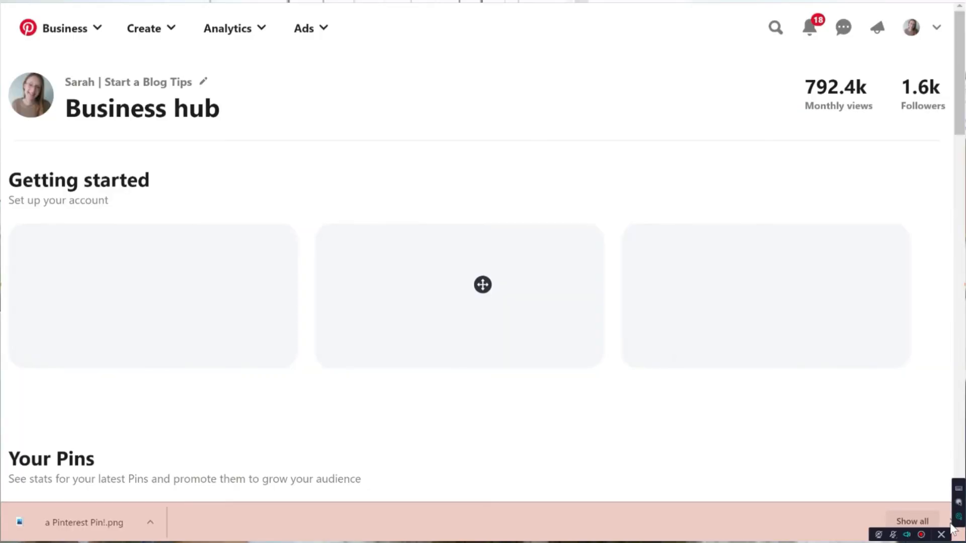
Switch to the Pinterest Business hub, dismiss the browser's download bar and start creating a new pin.
{"action": "left_click", "coordinate": [950, 523]}
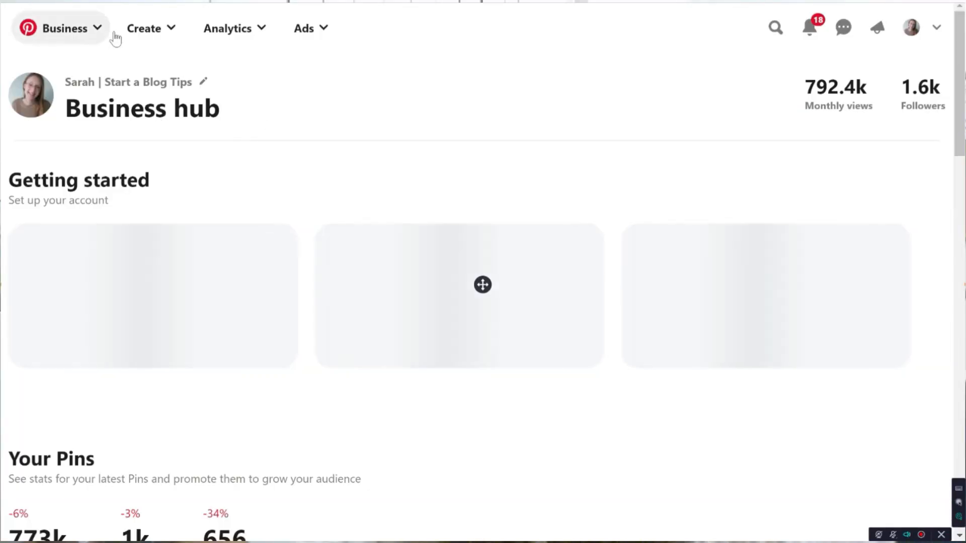
{"action": "left_click", "coordinate": [171, 37]}
{"action": "left_click", "coordinate": [153, 97]}
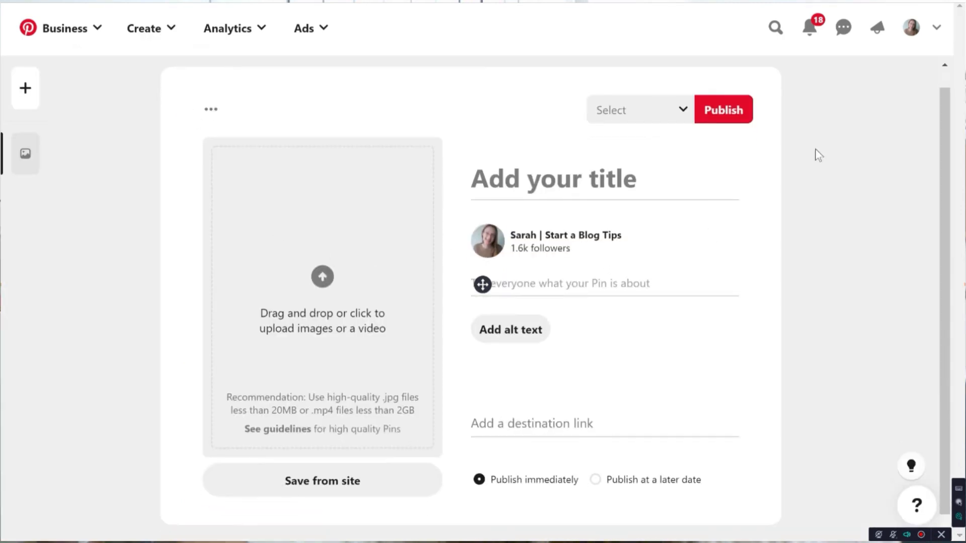
Upload the downloaded "a Pinterest Pin!.png" file as the new pin's image.
{"action": "left_click", "coordinate": [331, 285]}
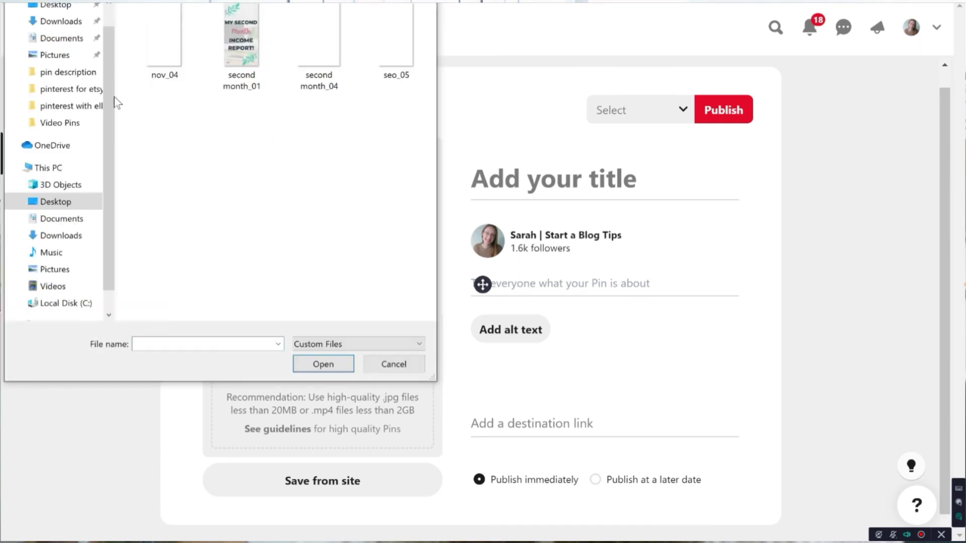
{"action": "scroll", "coordinate": [48, 136], "scroll_direction": "up", "scroll_amount": 1}
{"action": "left_click", "coordinate": [54, 15]}
{"action": "double_click", "coordinate": [185, 89]}
{"action": "double_click", "coordinate": [221, 66]}
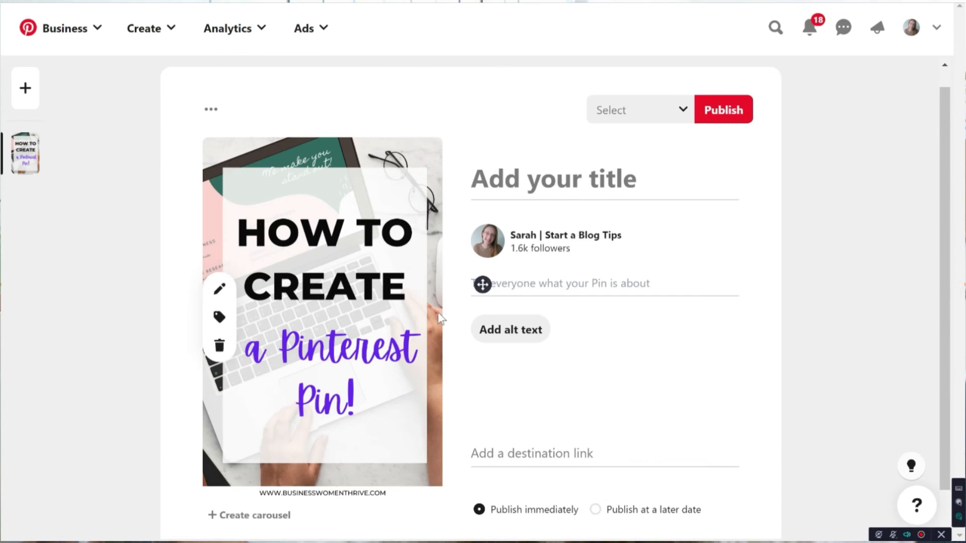
Title the pin "How to Create a Pinterest Pin!" and describe creating beginner and viral pins, designing them using Canva, and how to use Canva.
{"action": "left_click", "coordinate": [518, 179]}
{"action": "type", "text": "How to"}
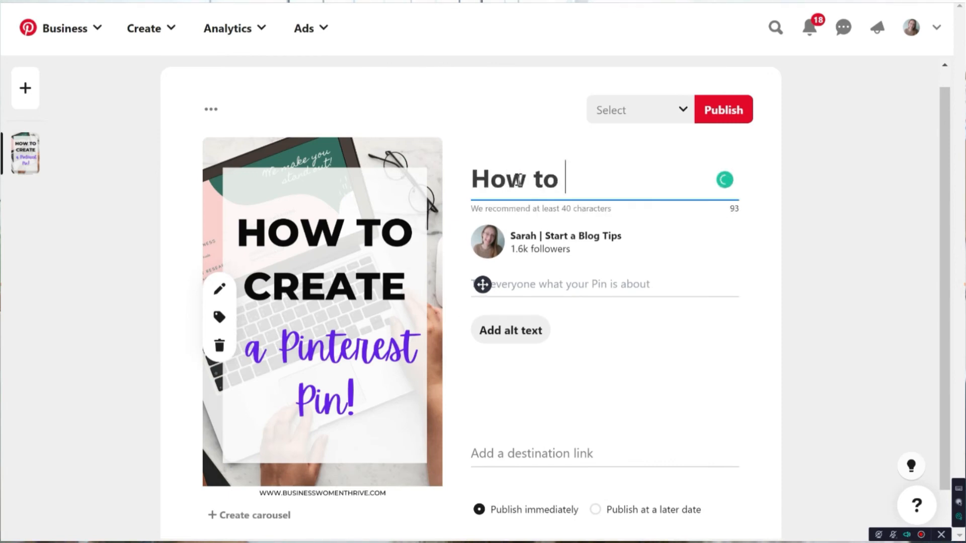
{"action": "type", "text": " Create a Pinterest Pin!"}
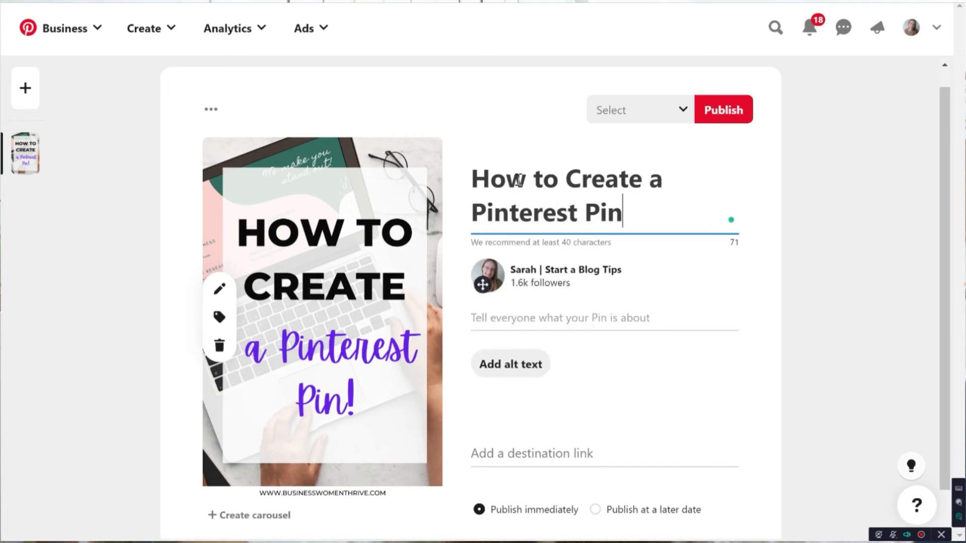
{"action": "left_click", "coordinate": [551, 321]}
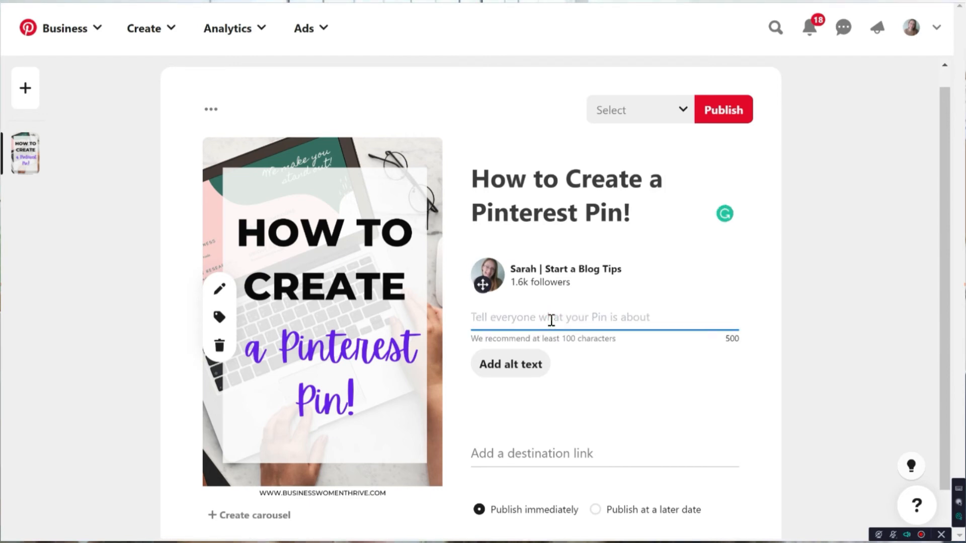
{"action": "type", "text": "How to c"}
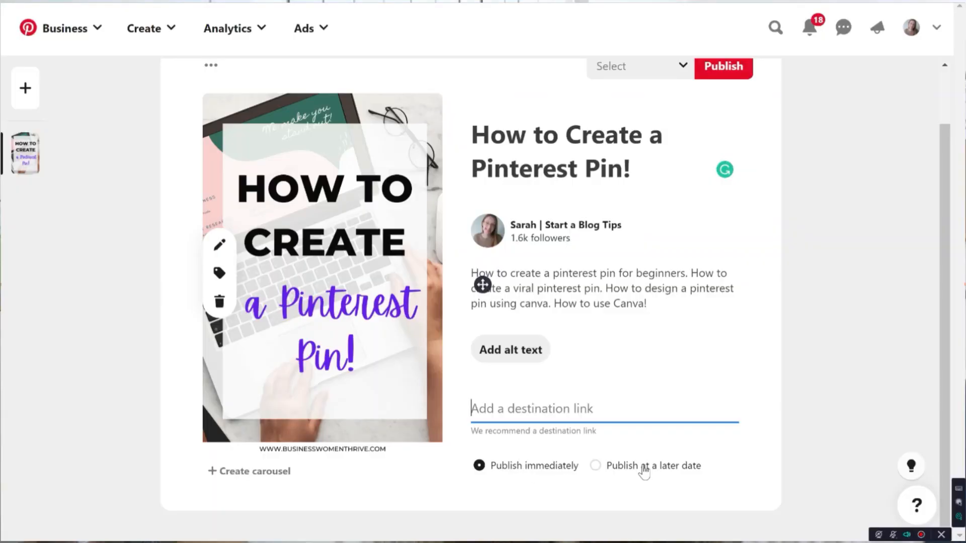
Look at the calendar for publishing the pin at a later date, and return to immediate publishing.
{"action": "left_click", "coordinate": [643, 466]}
{"action": "left_click", "coordinate": [537, 475]}
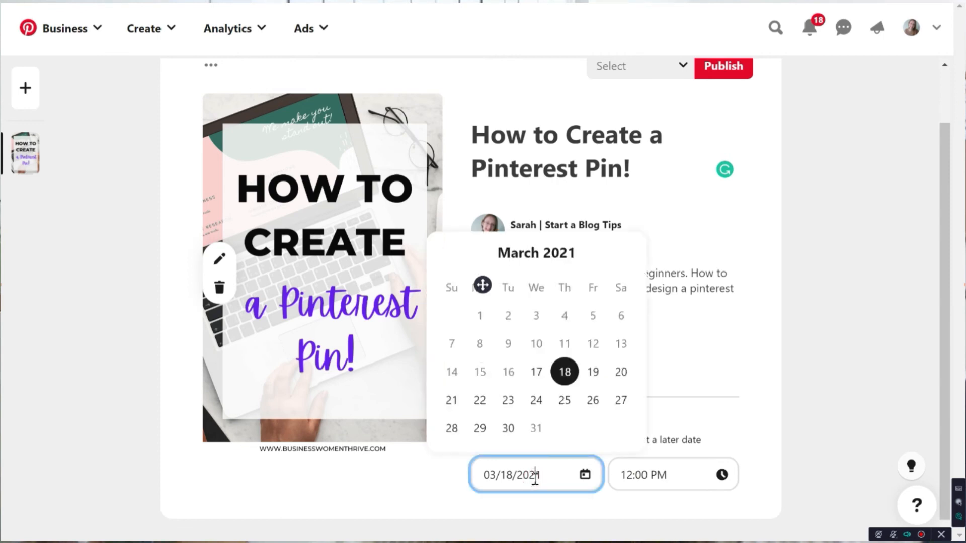
{"action": "left_click", "coordinate": [714, 366]}
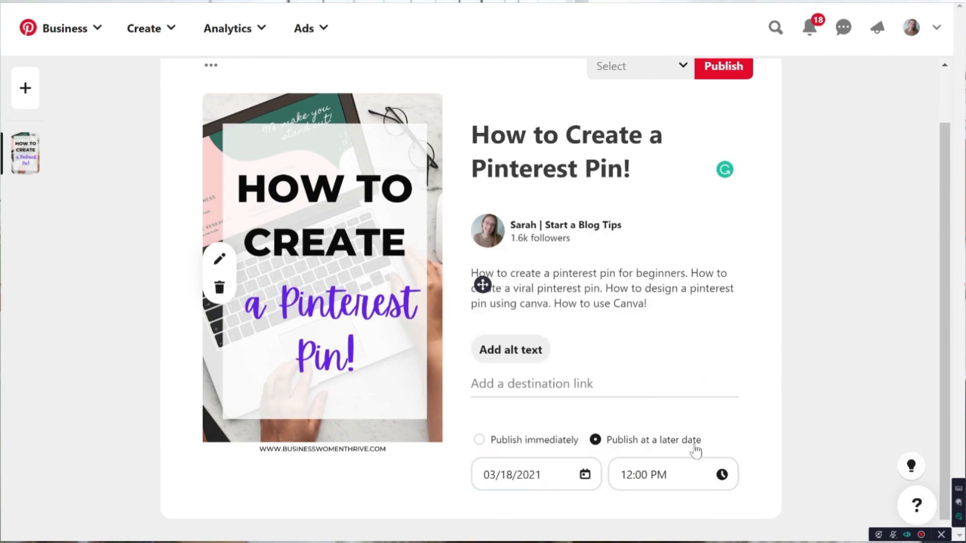
{"action": "left_click", "coordinate": [536, 443]}
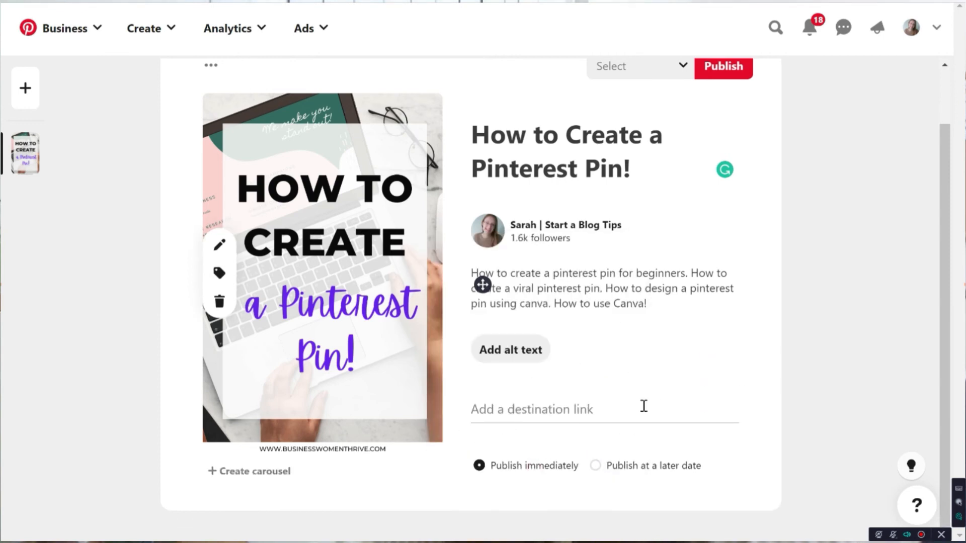
Browse the boards available for the pin and search them for "tips for".
{"action": "scroll", "coordinate": [666, 406], "scroll_direction": "up", "scroll_amount": 2}
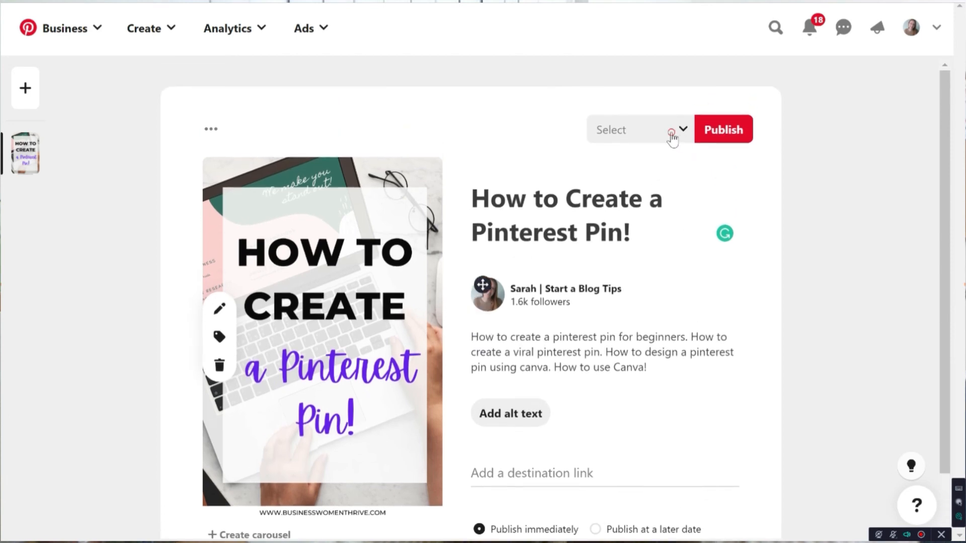
{"action": "left_click", "coordinate": [671, 136]}
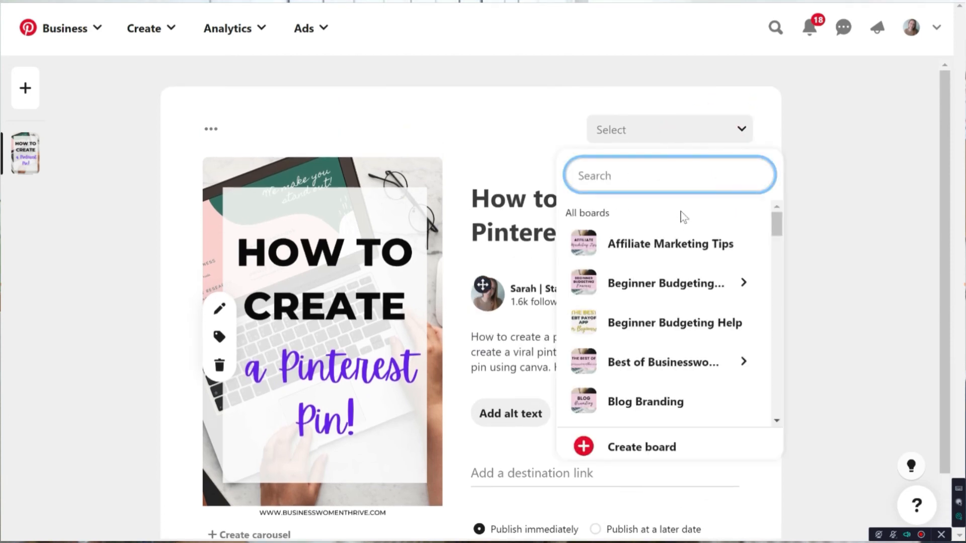
{"action": "scroll", "coordinate": [696, 266], "scroll_direction": "down", "scroll_amount": 12}
{"action": "scroll", "coordinate": [689, 302], "scroll_direction": "down", "scroll_amount": 10}
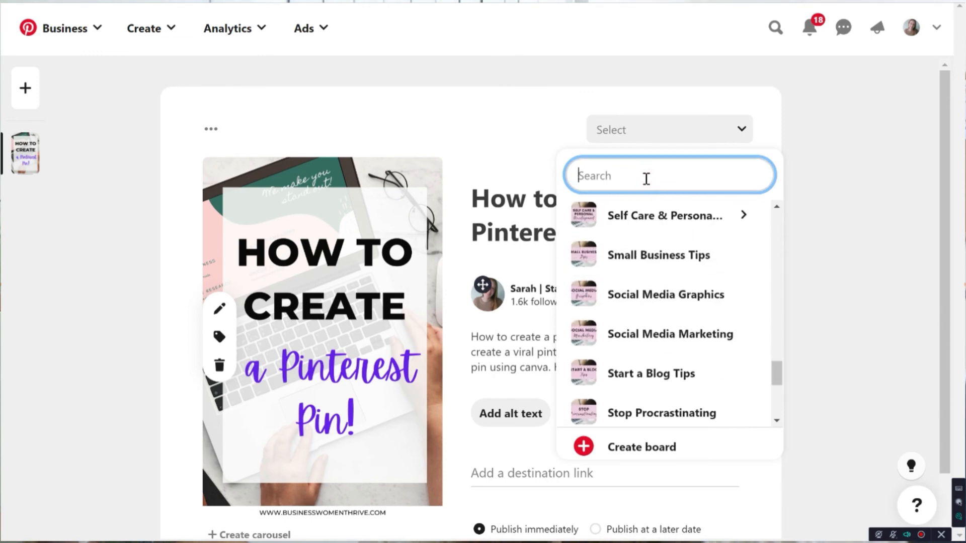
{"action": "type", "text": "tips for"}
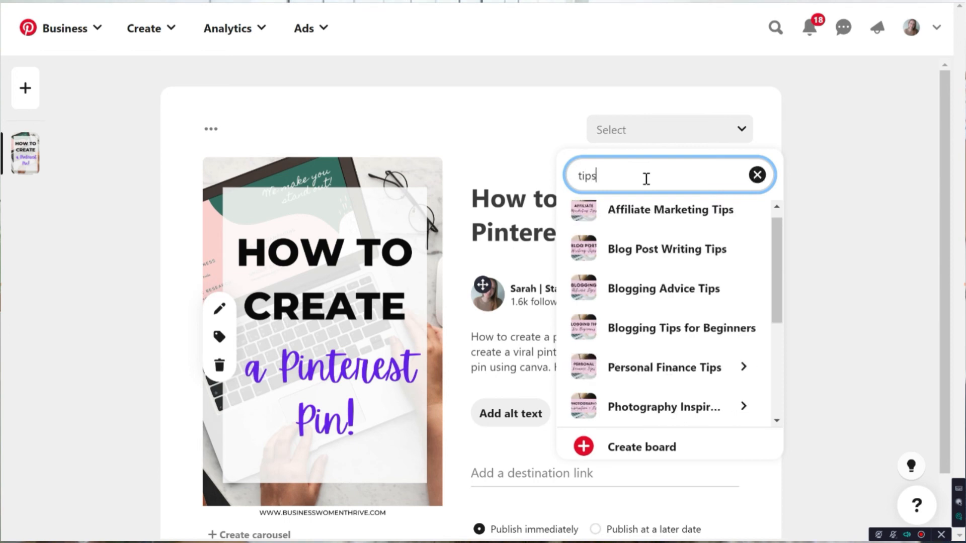
{"action": "mouse_move", "coordinate": [711, 219]}
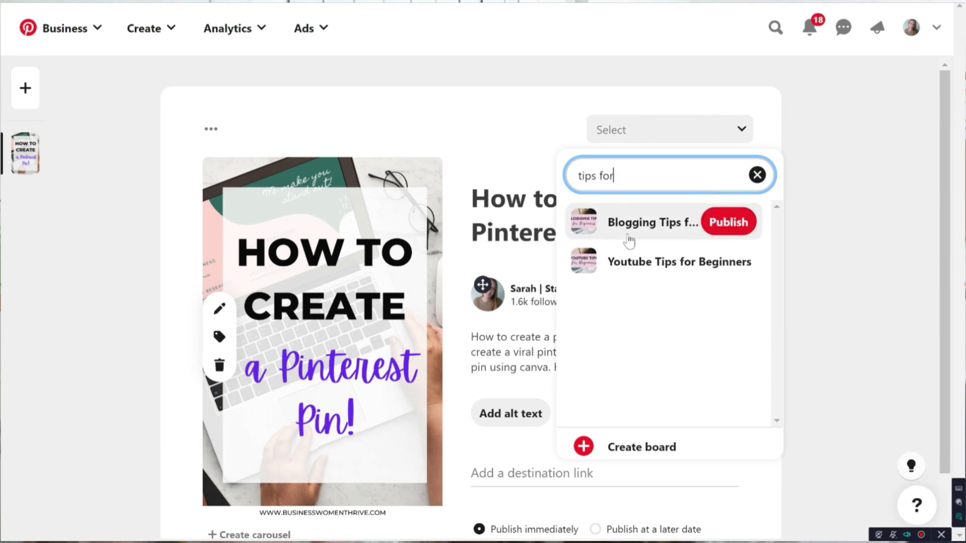